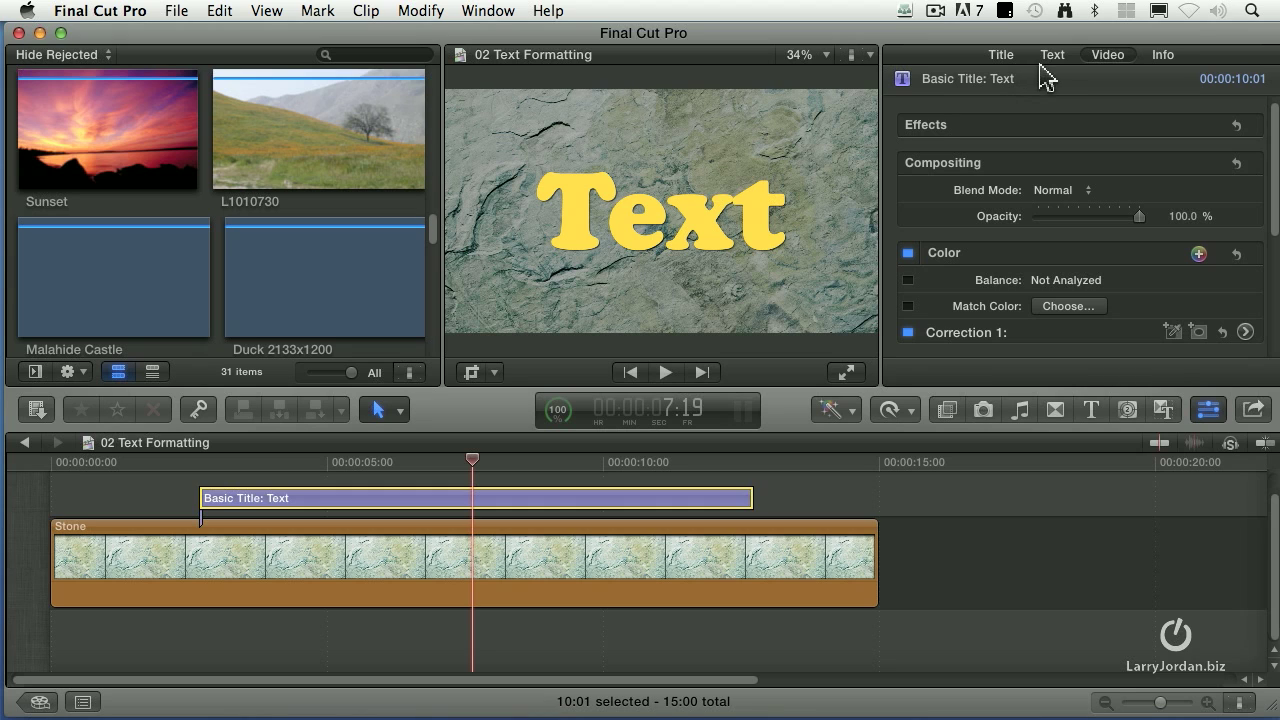
- Bring the title's Text settings into view in the Inspector, down to the font controls
left_click(1055, 55)
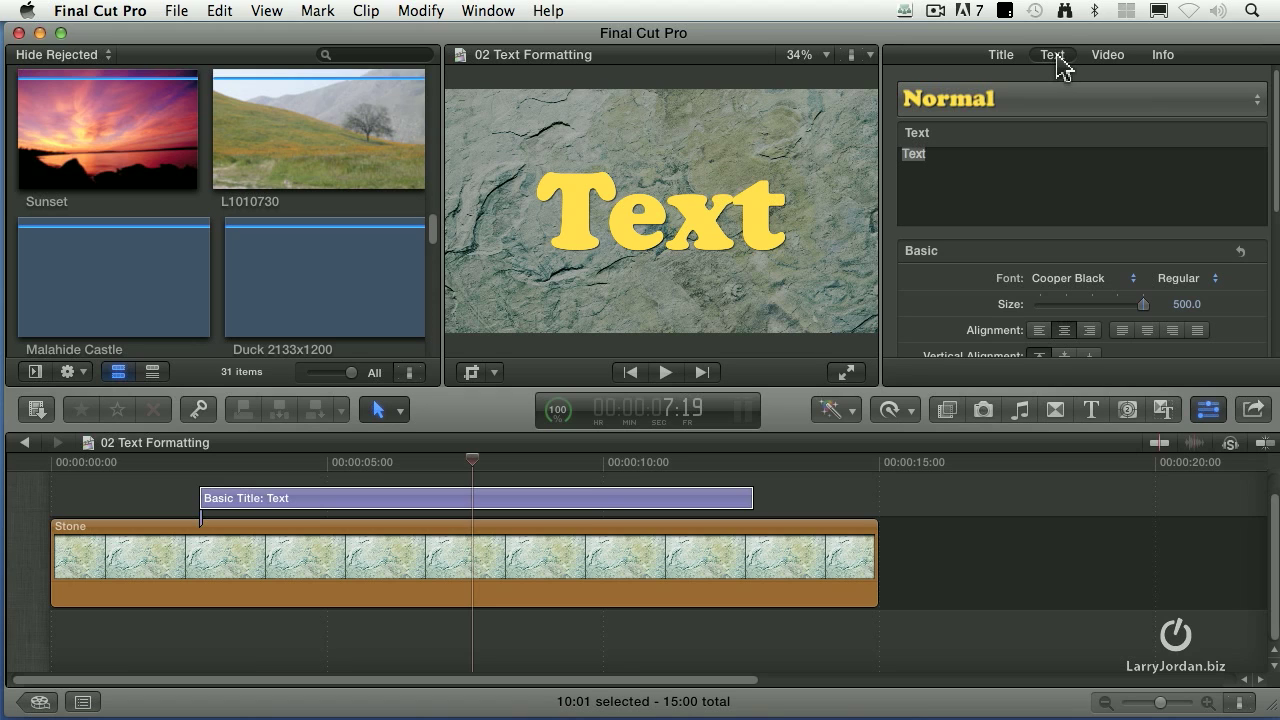
left_click(1277, 190)
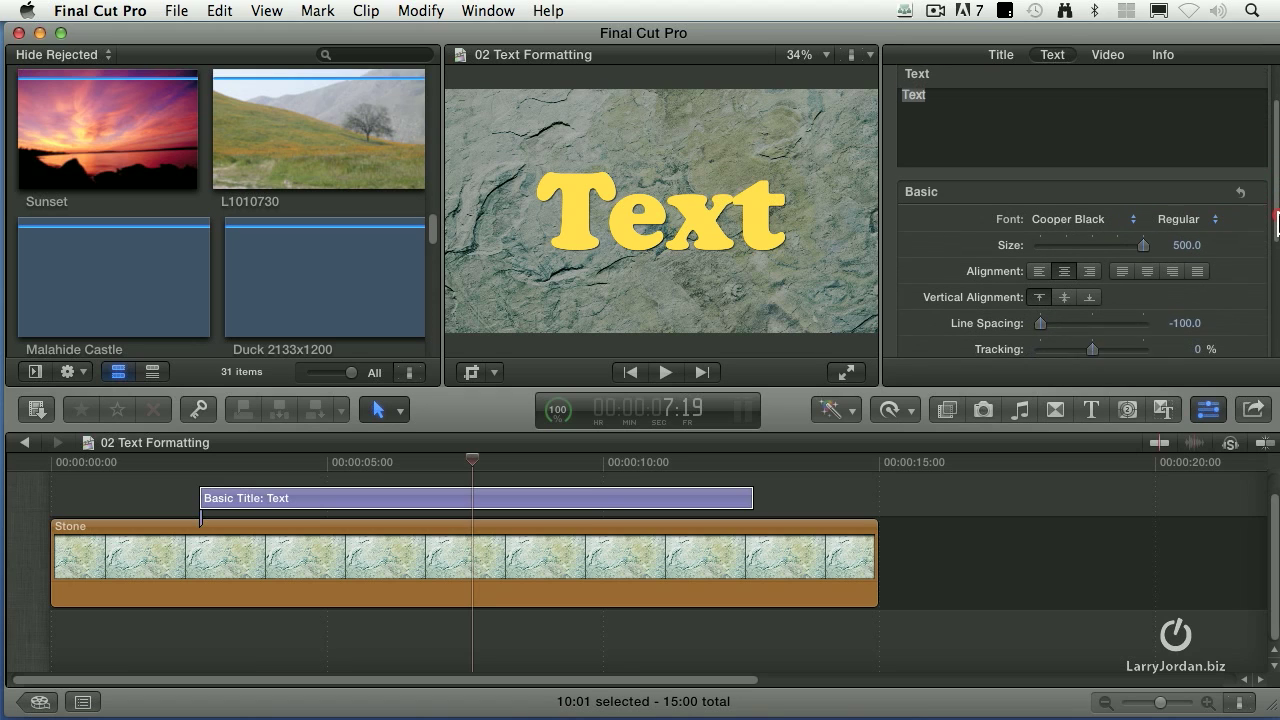
left_click(1275, 243)
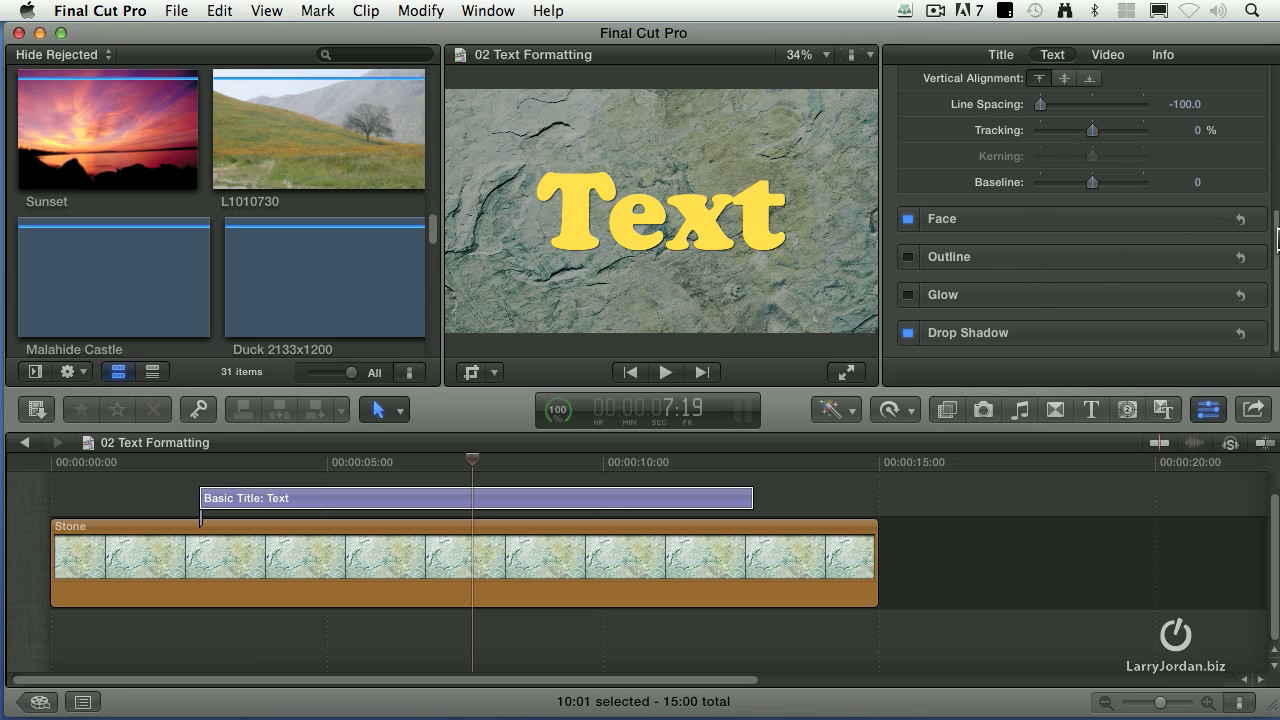
left_click_drag(1277, 233, 1277, 163)
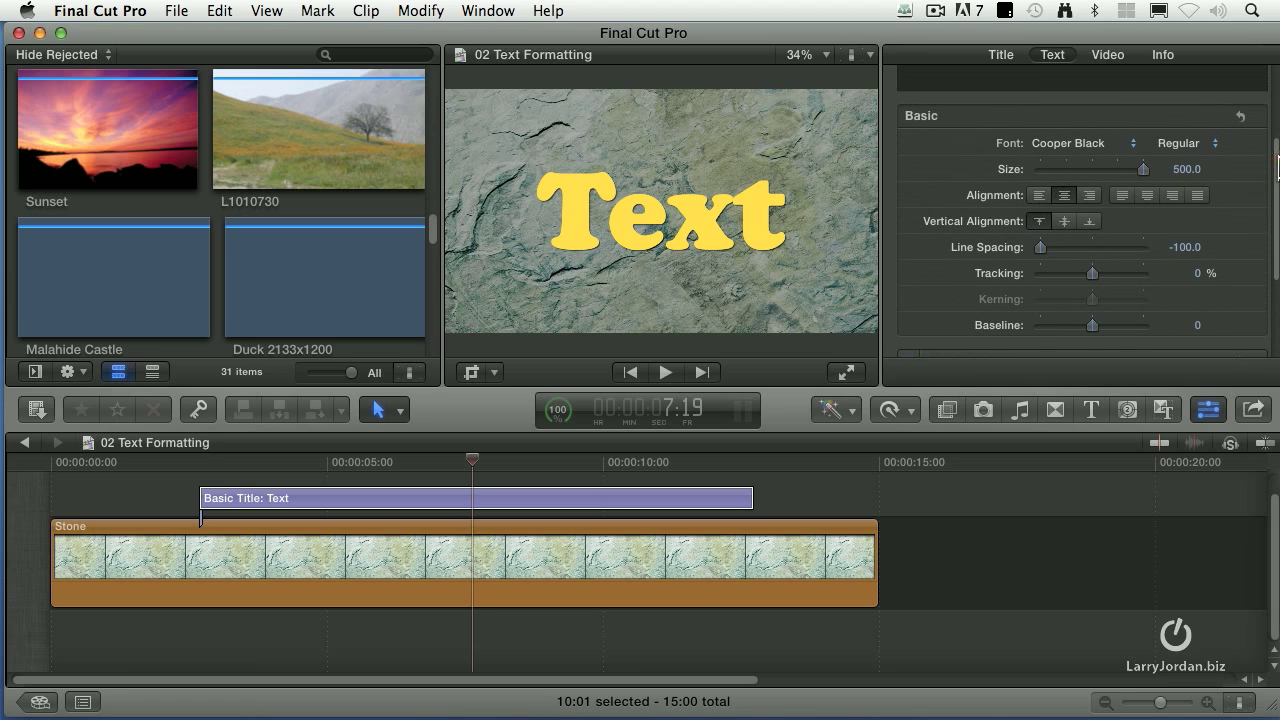
- Keep the font as Cooper Black Regular and shrink the text size to 288
left_click(1078, 148)
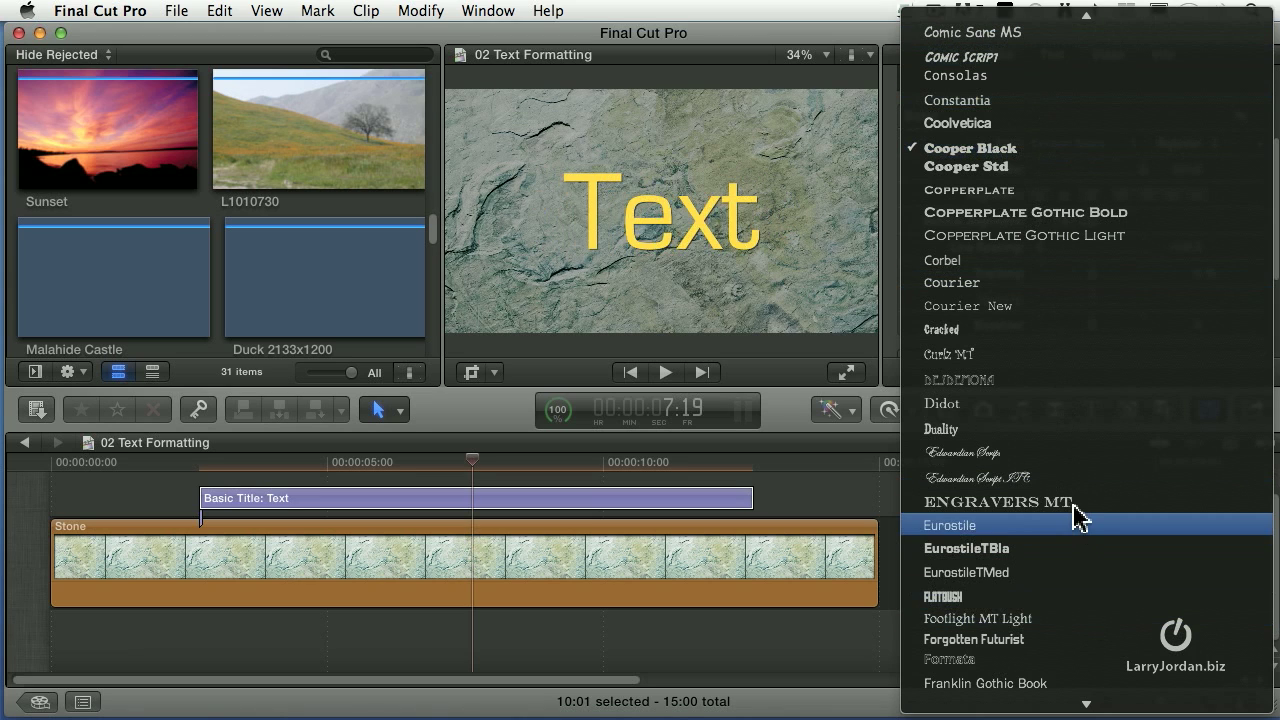
left_click(999, 148)
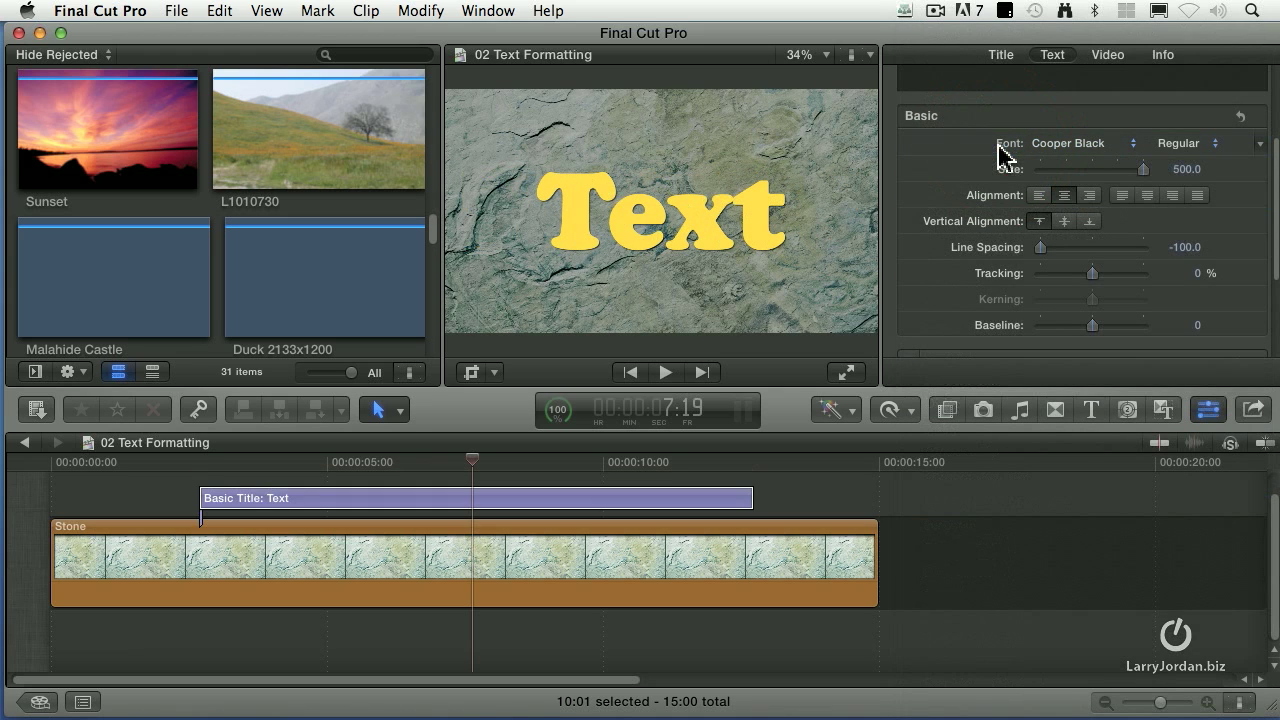
left_click(1214, 154)
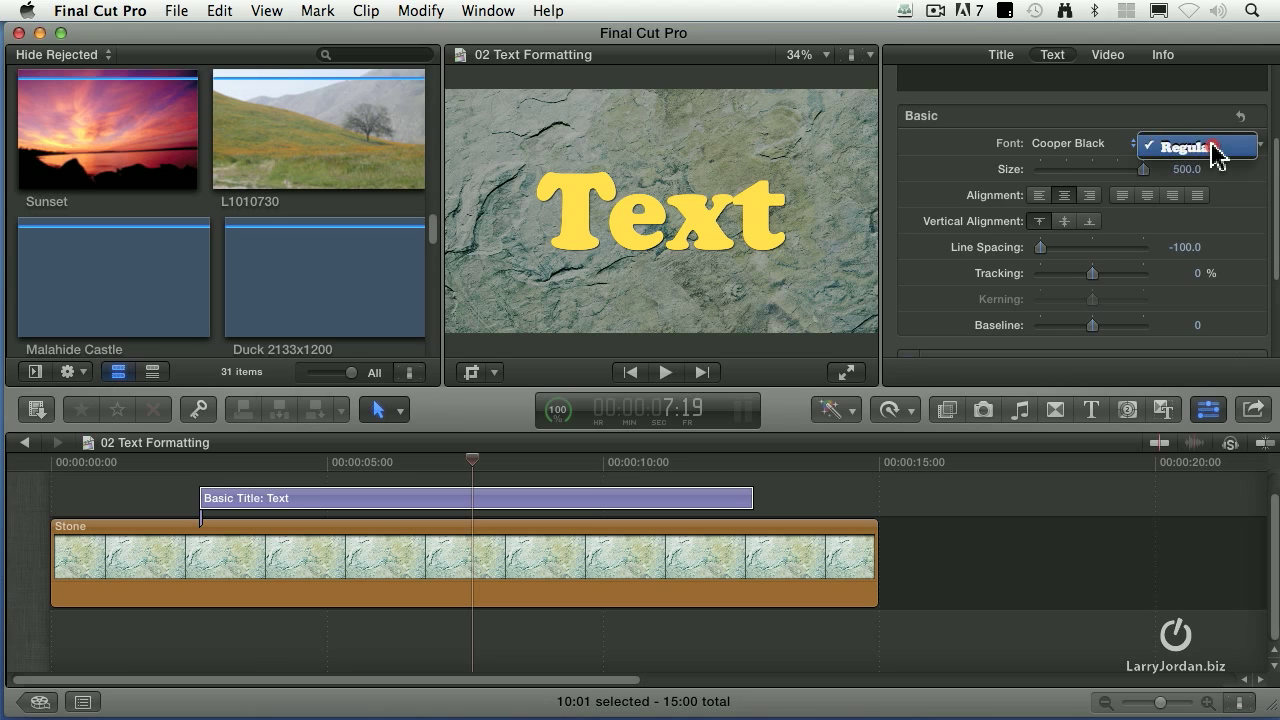
left_click(1090, 128)
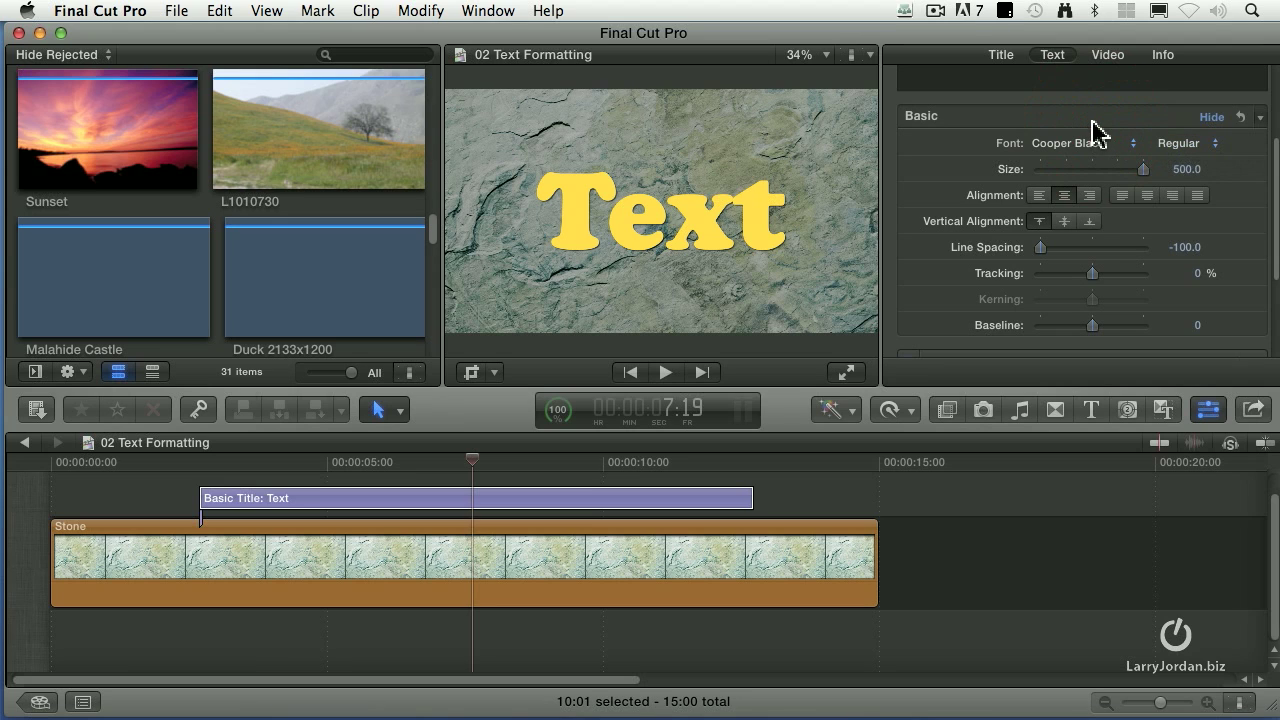
mouse_move(1143, 169)
left_mouse_down()
mouse_move(980, 172)
mouse_move(1157, 172)
left_mouse_up()
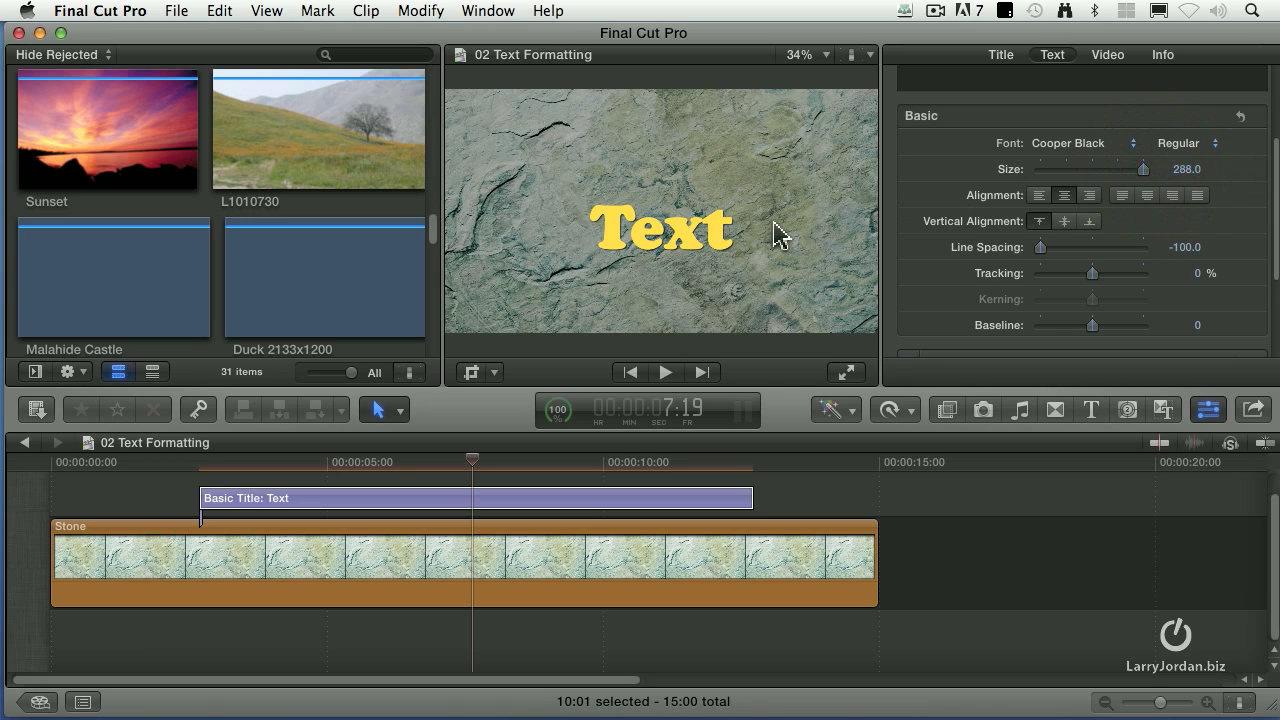
- Set the title size to 500, then reduce it to about 226
left_click(1186, 170)
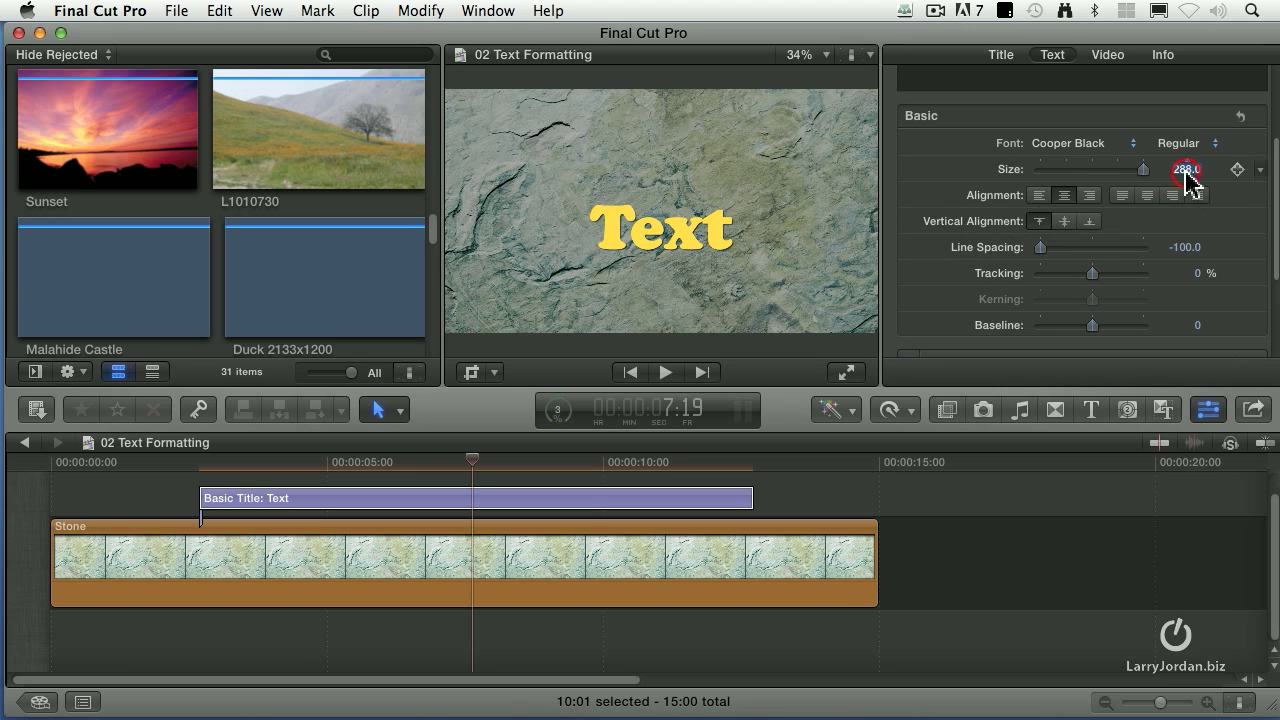
type("500")
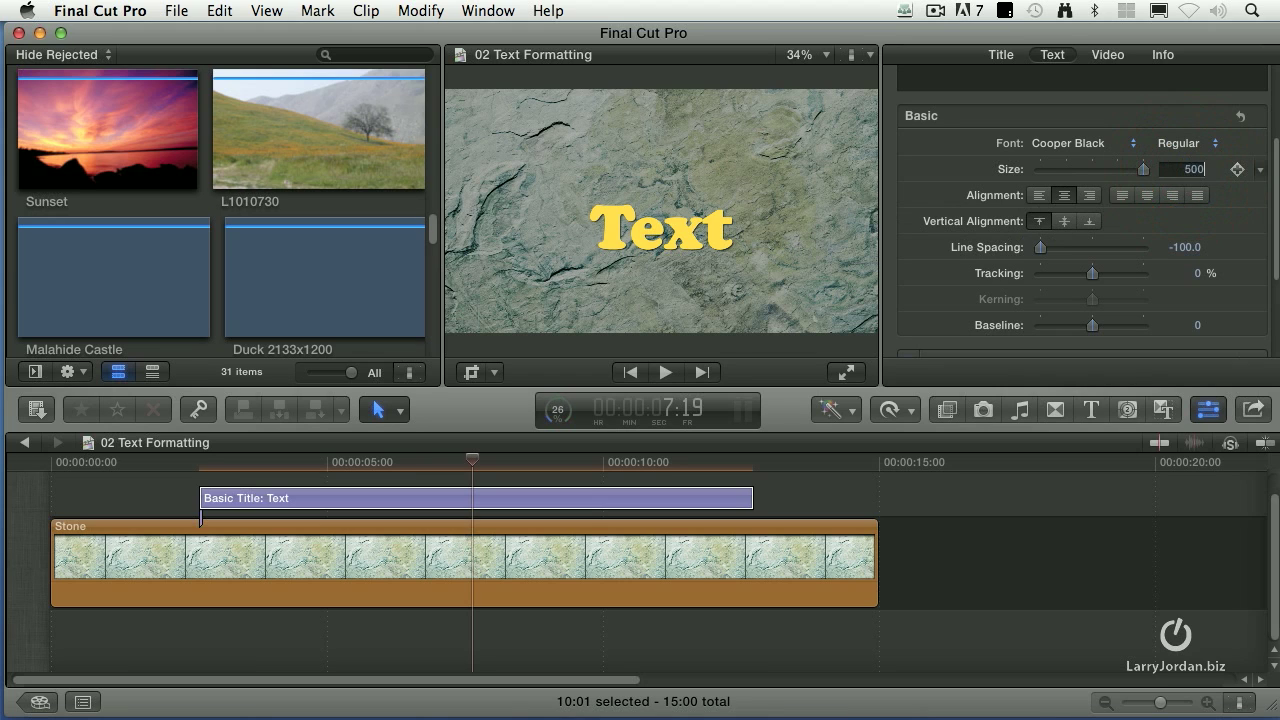
key("Return")
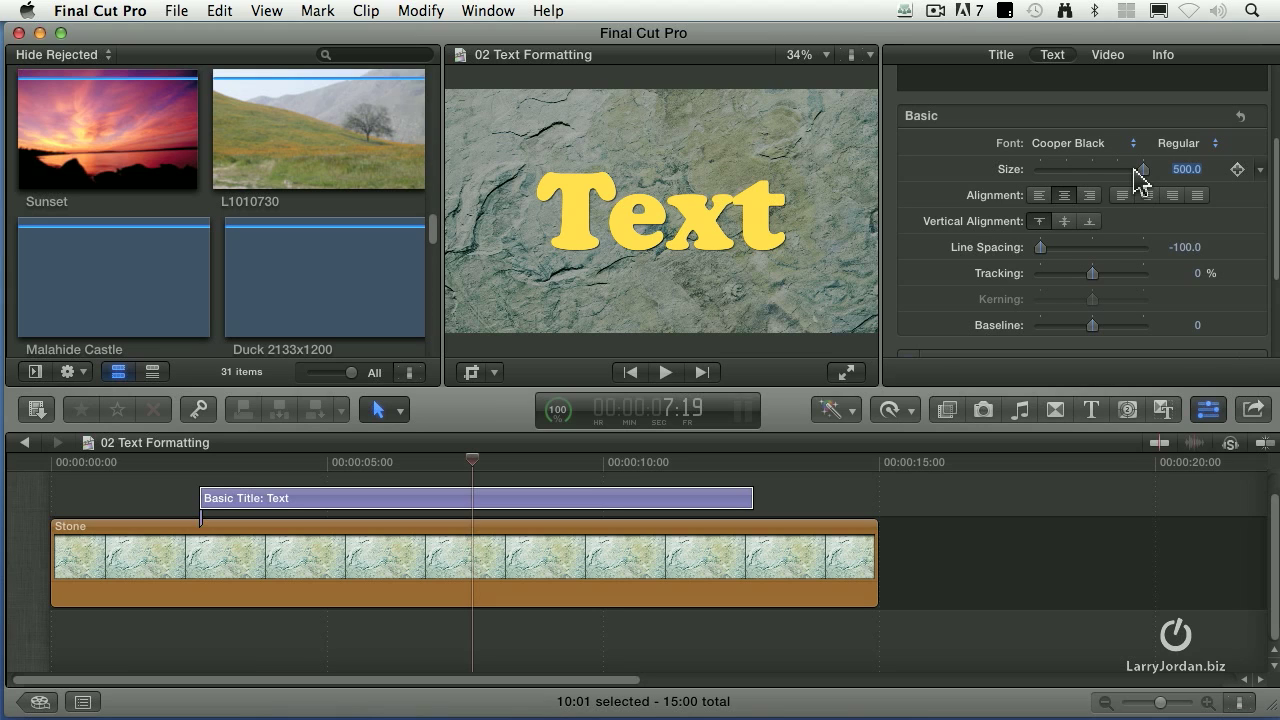
left_click_drag(1141, 169, 1088, 183)
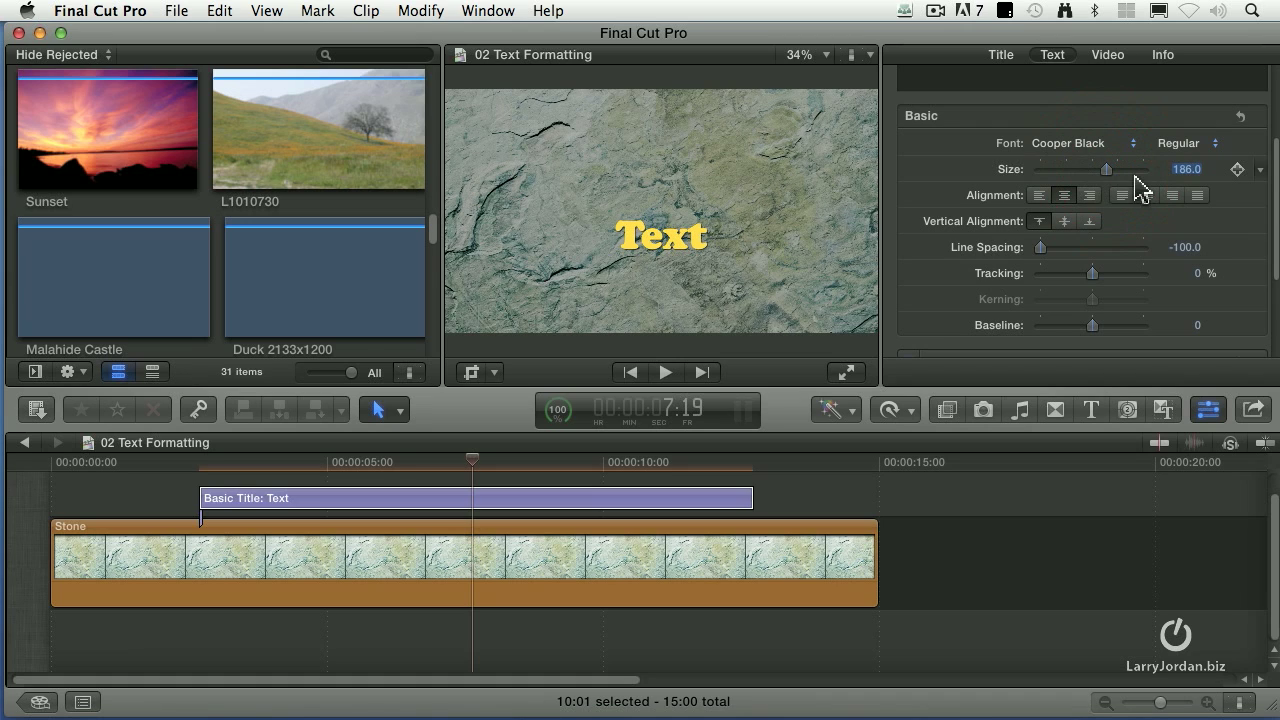
mouse_move(1107, 172)
left_mouse_down()
mouse_move(1069, 172)
mouse_move(1120, 174)
left_mouse_up()
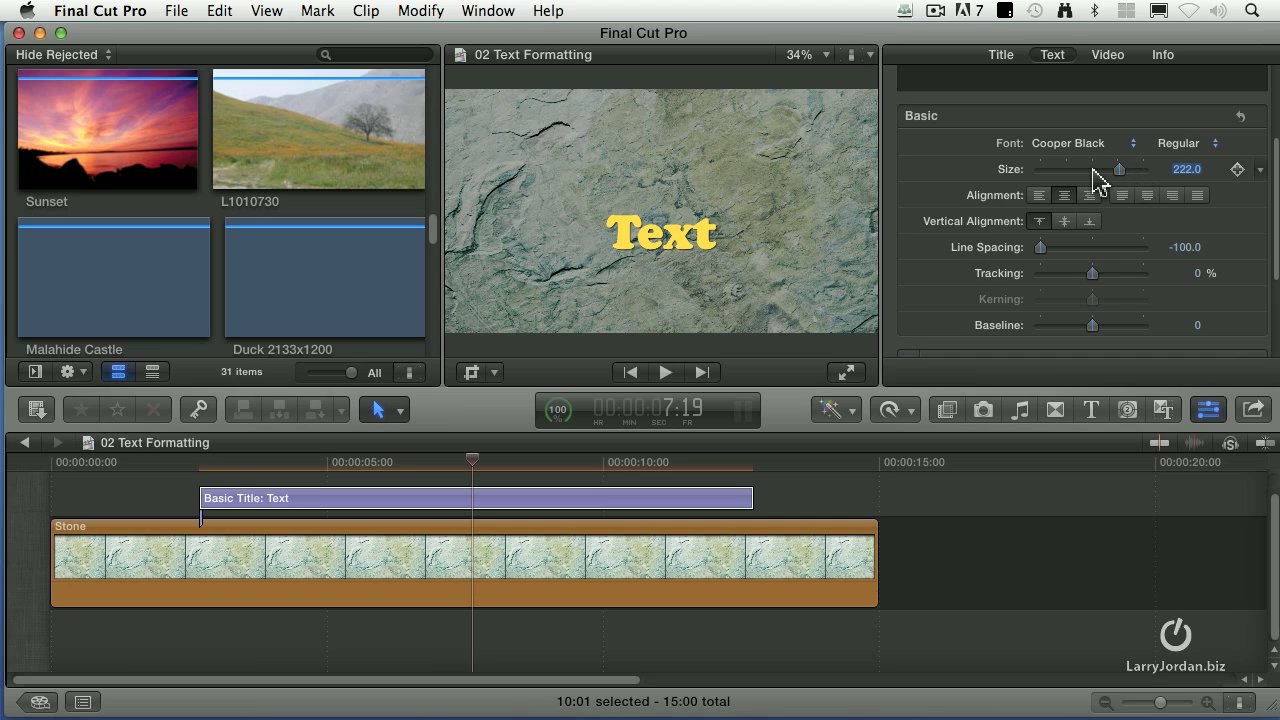
left_click(1093, 168)
left_click(1092, 166)
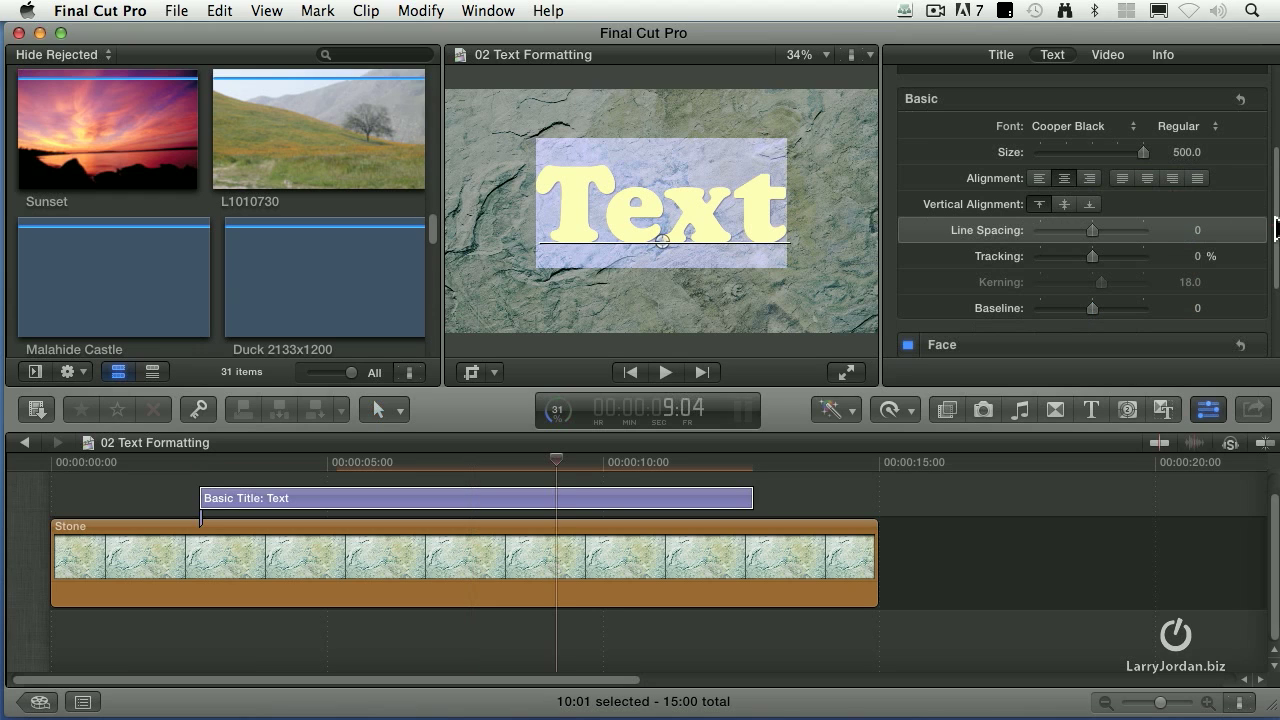
- Select the title, expand its Face settings and preview colours in the colour picker
left_click_drag(1275, 228, 1275, 355)
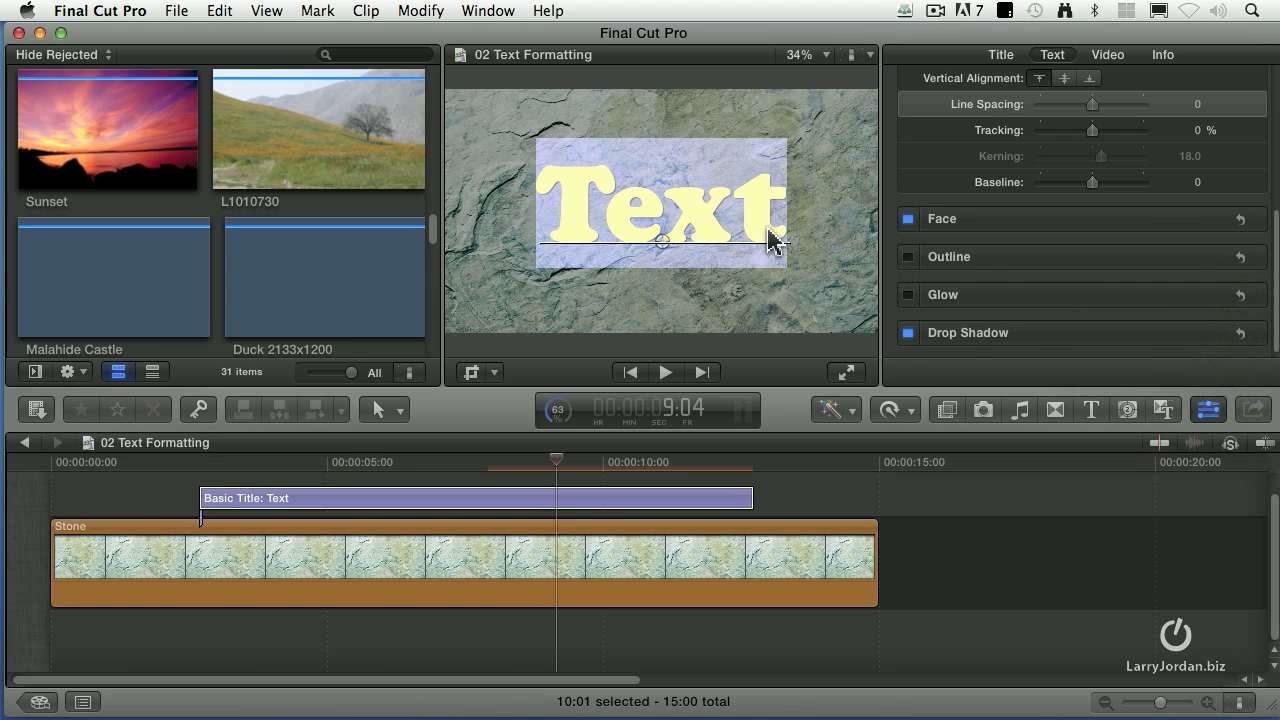
key("Escape")
left_click(598, 504)
left_click(697, 220)
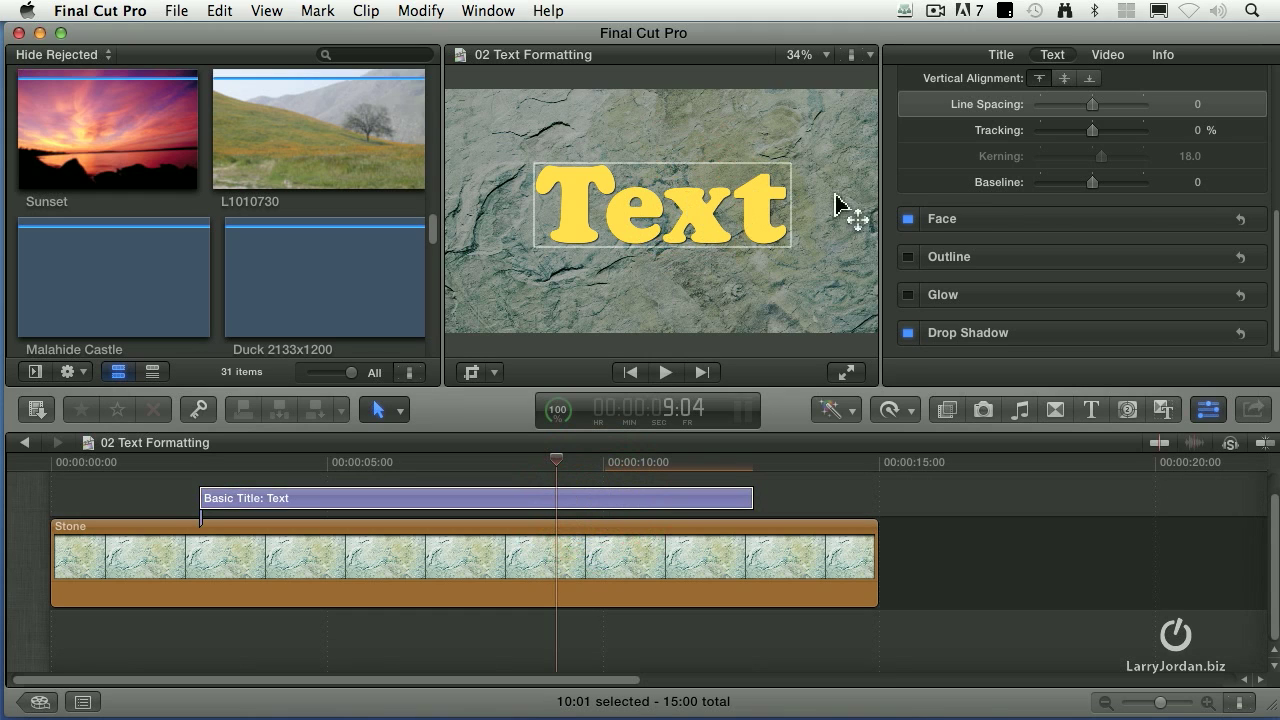
left_click(1216, 222)
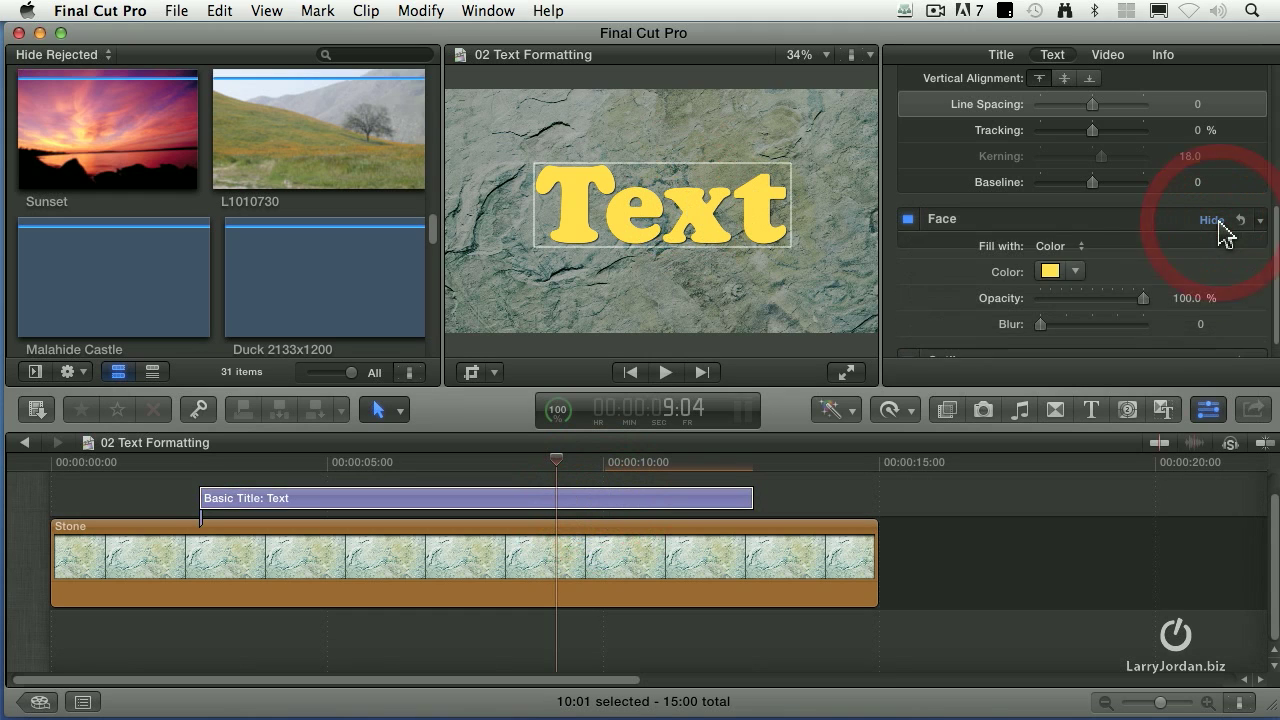
left_click(1049, 272)
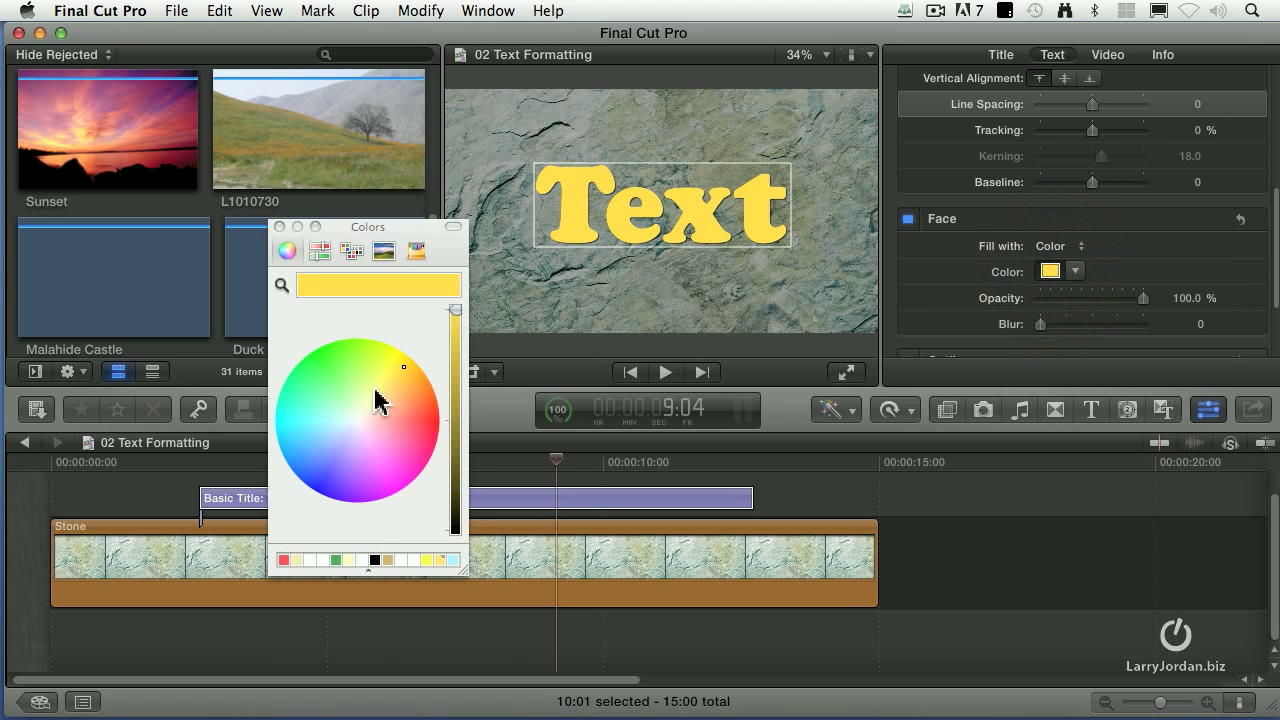
left_click_drag(397, 362, 337, 366)
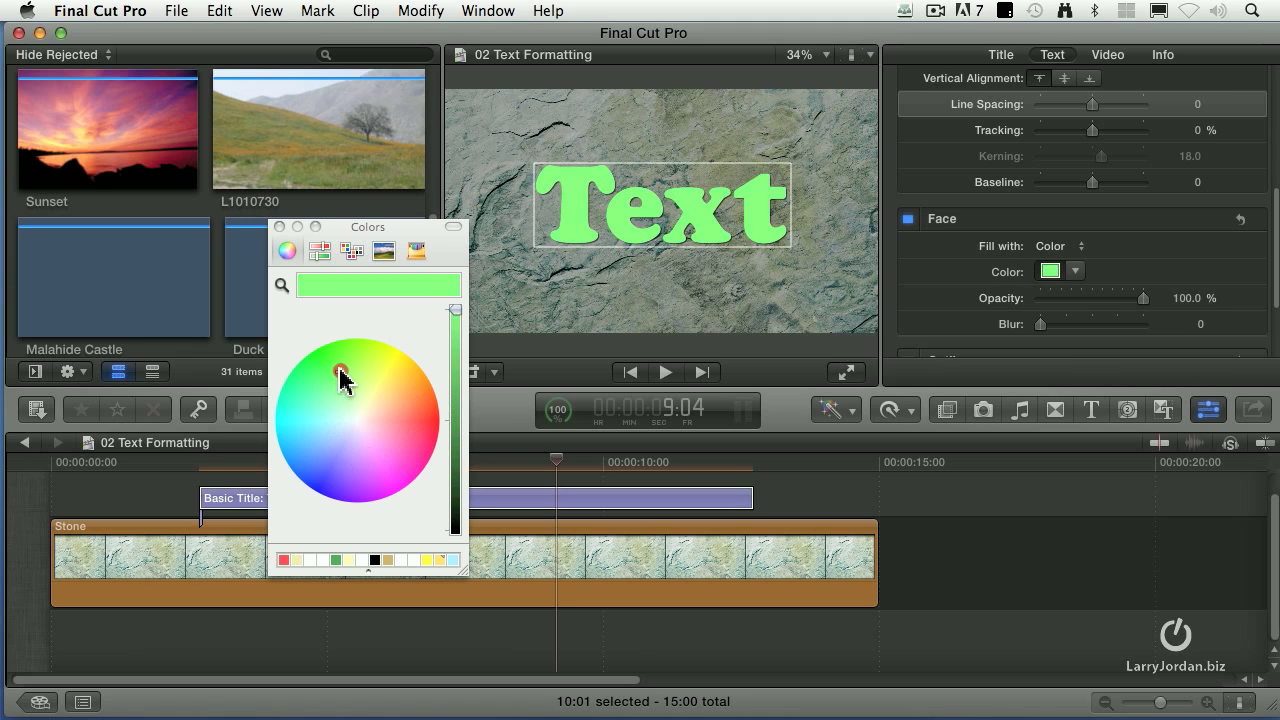
left_click(281, 227)
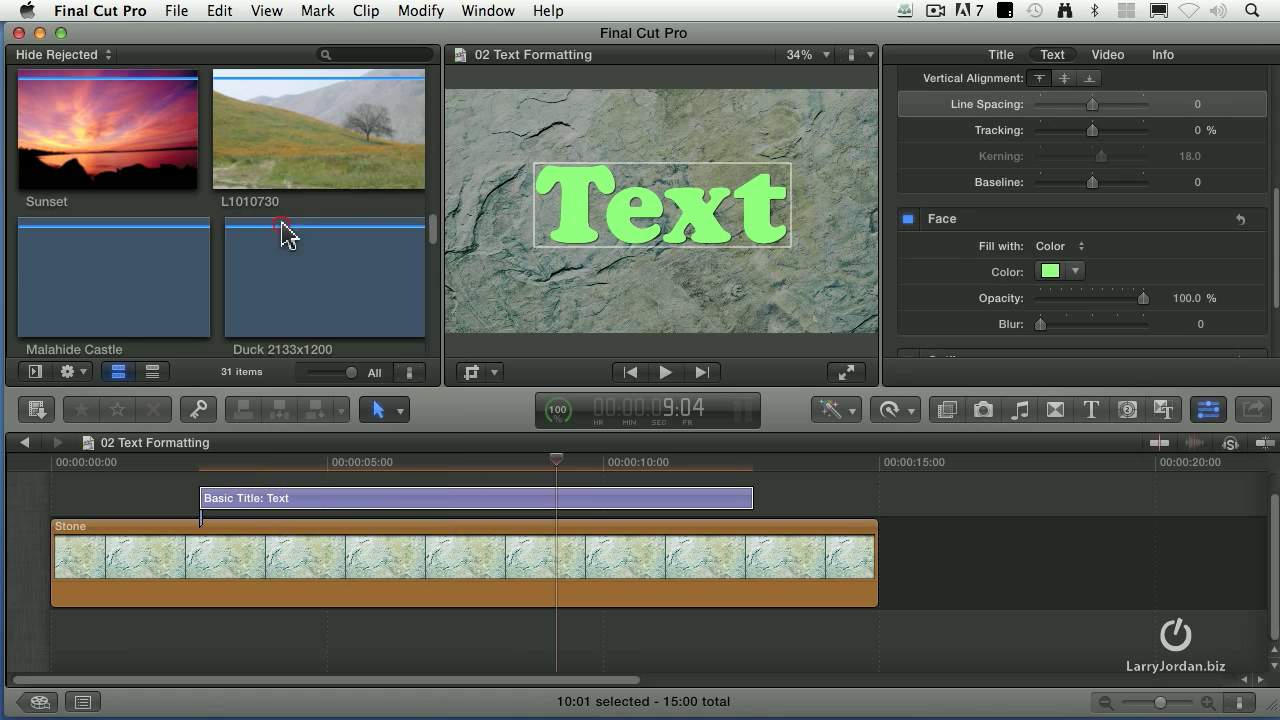
- Make the face bright green, keeping opacity at 100.0% and blur at 0
left_click(1077, 272)
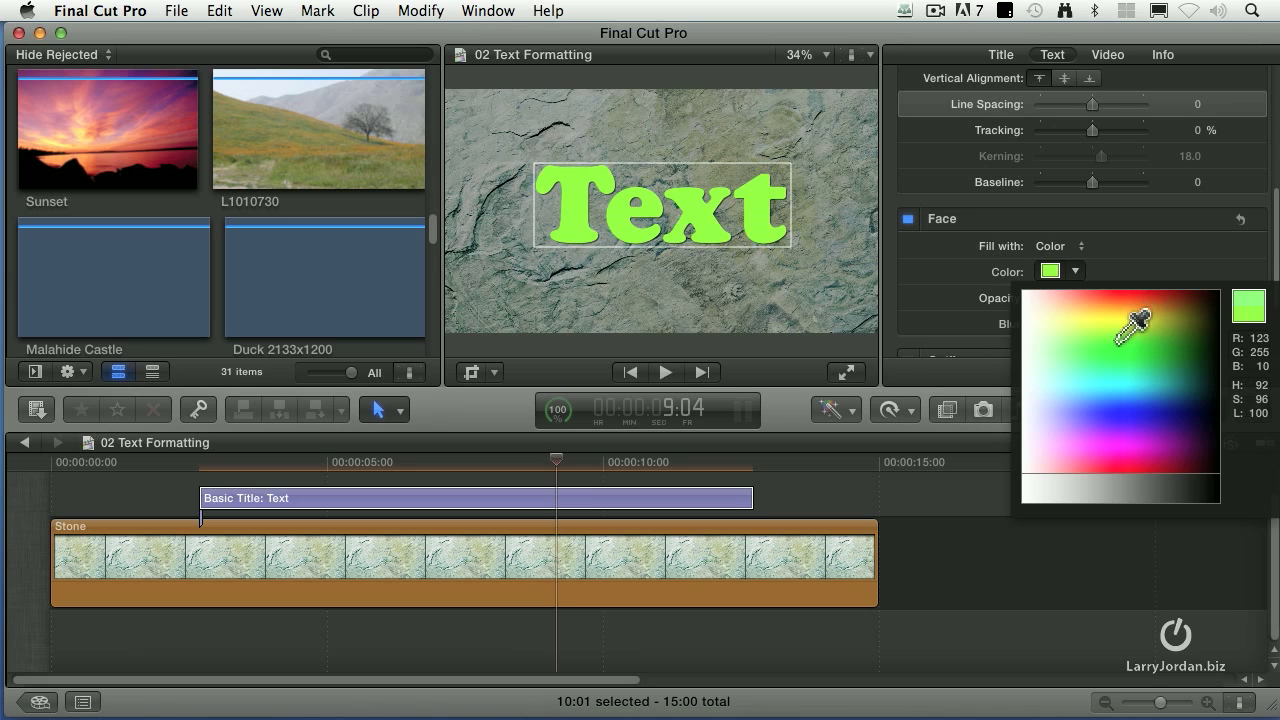
left_click(1120, 342)
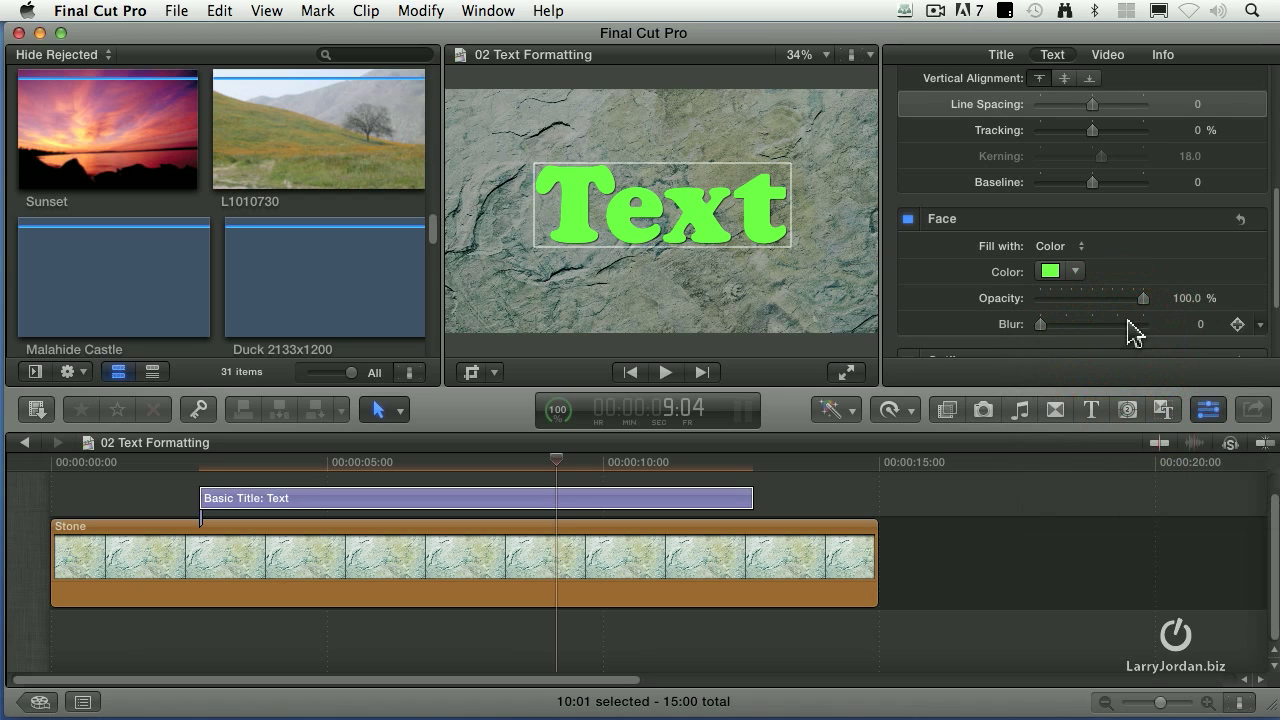
mouse_move(1142, 299)
left_mouse_down()
mouse_move(1093, 299)
mouse_move(1164, 300)
left_mouse_up()
scroll(1225, 272, "down", 3)
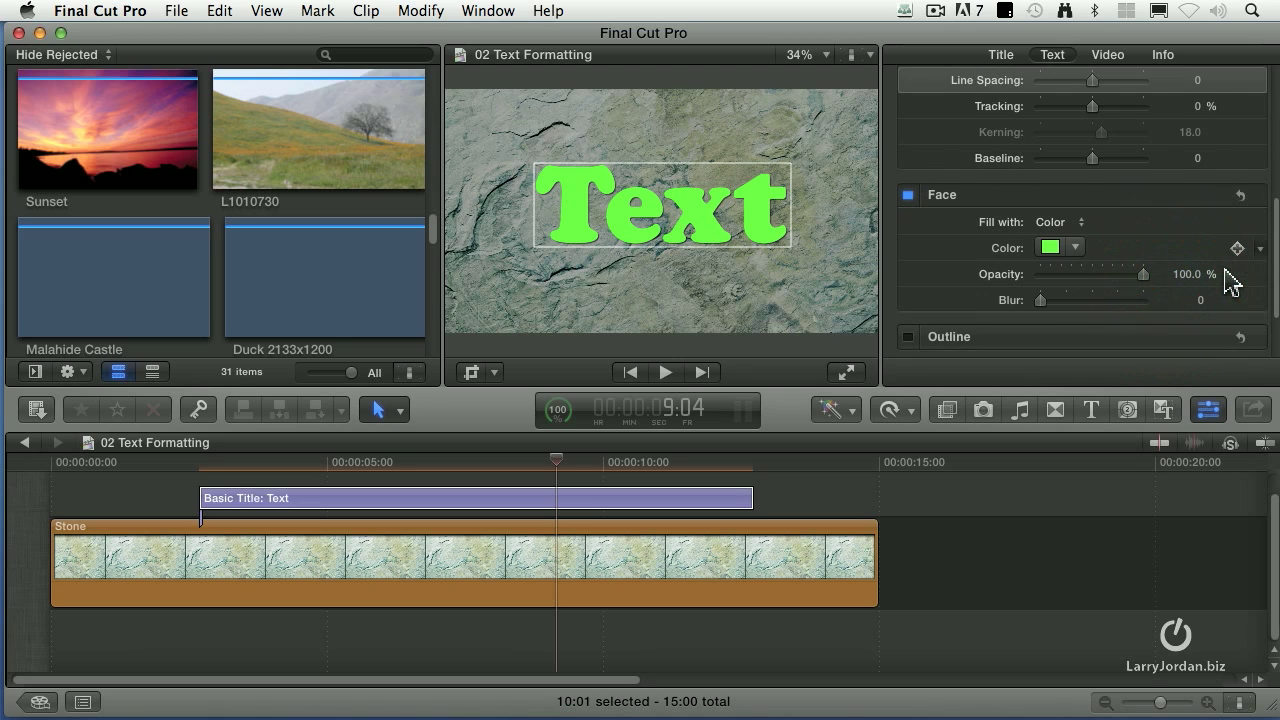
left_click_drag(1046, 267, 1016, 262)
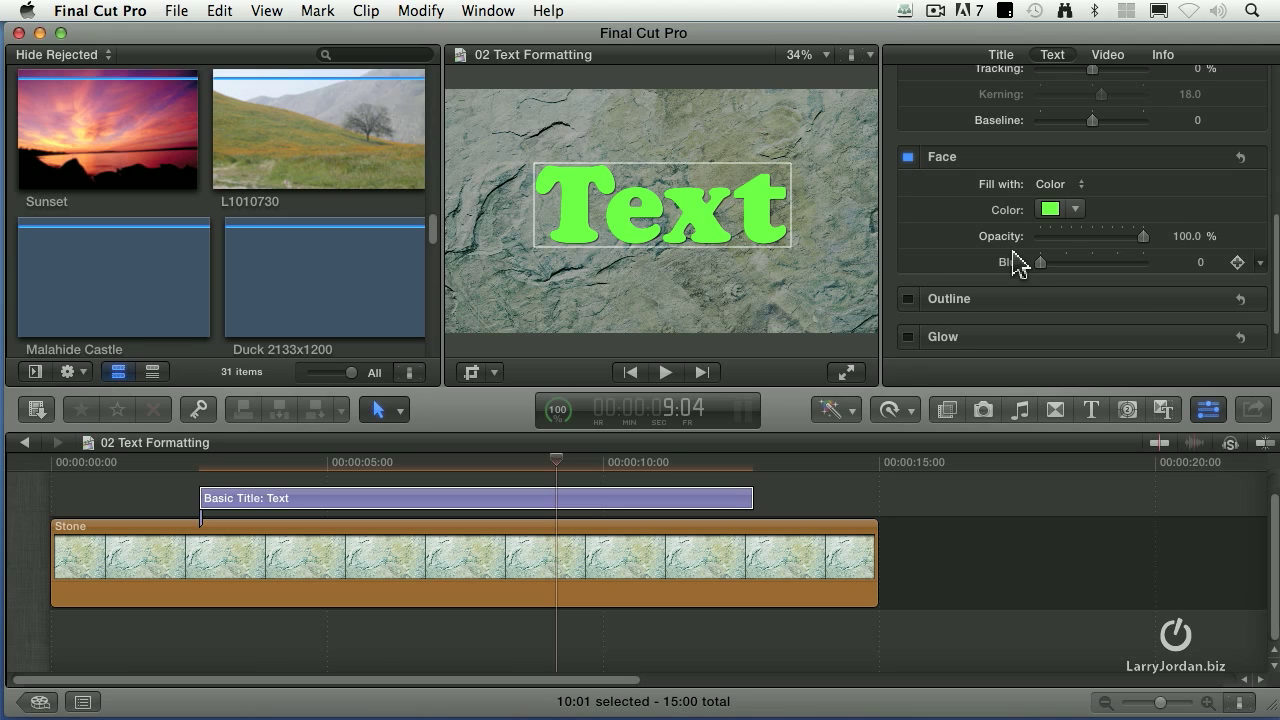
- Fill the face with a pale yellow to deep blue gradient, removing an added red stop
left_click(1076, 184)
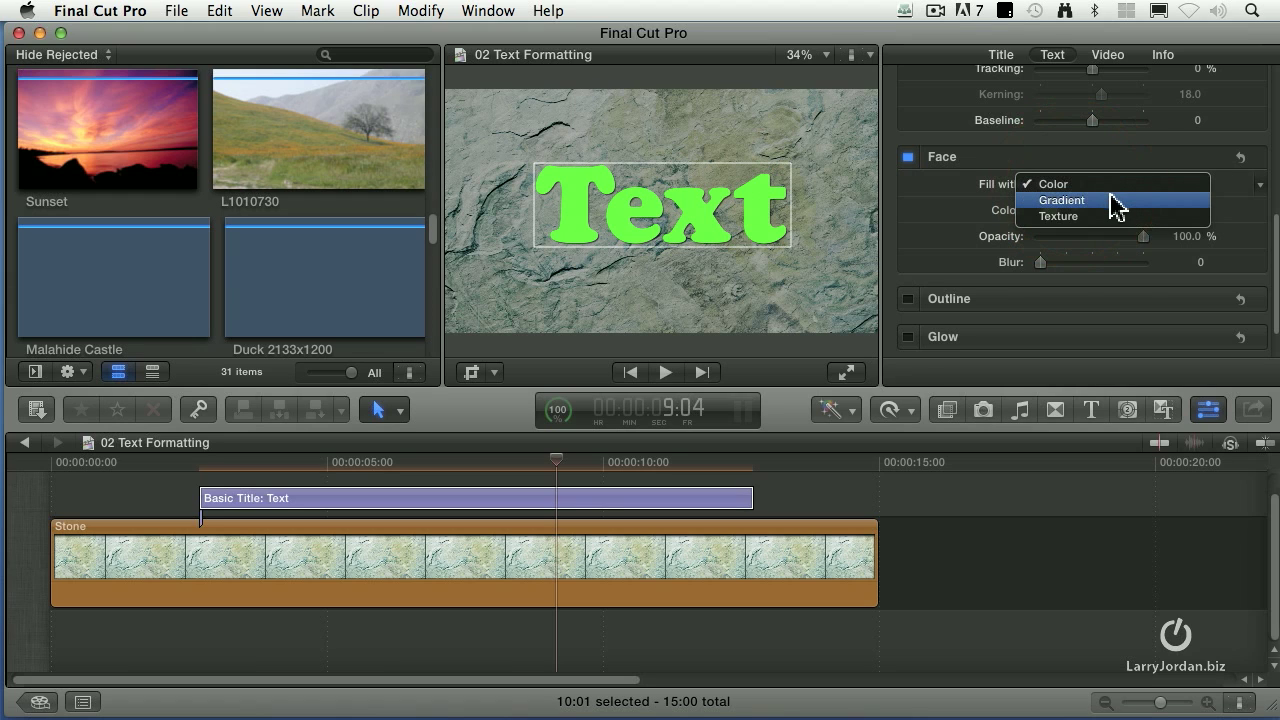
left_click(1115, 201)
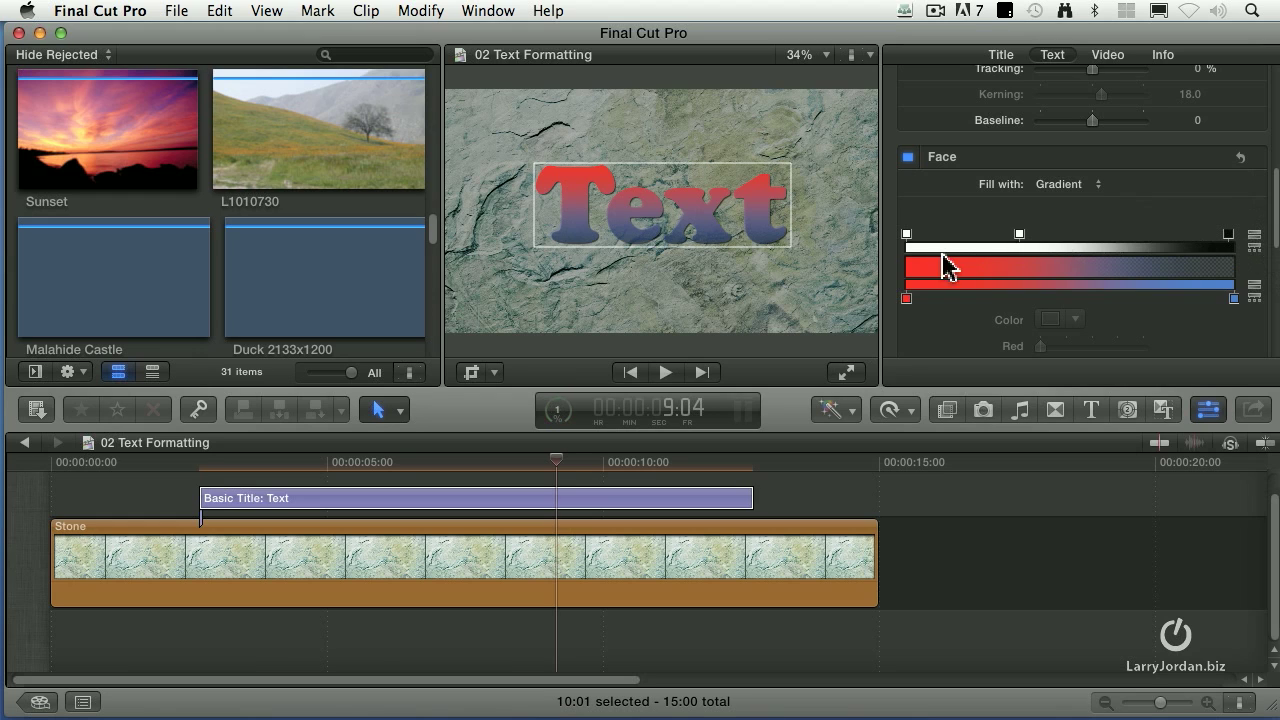
left_click(906, 297)
left_click_drag(906, 298, 856, 222)
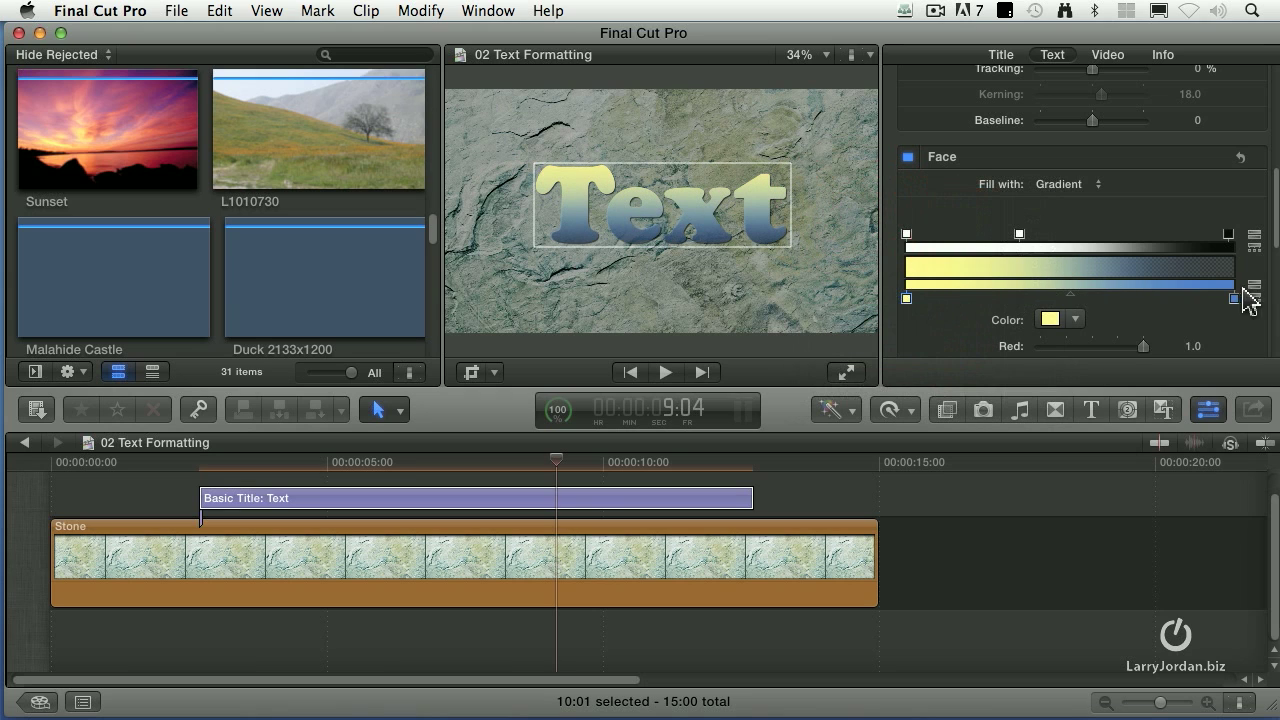
left_click_drag(1234, 298, 1171, 314)
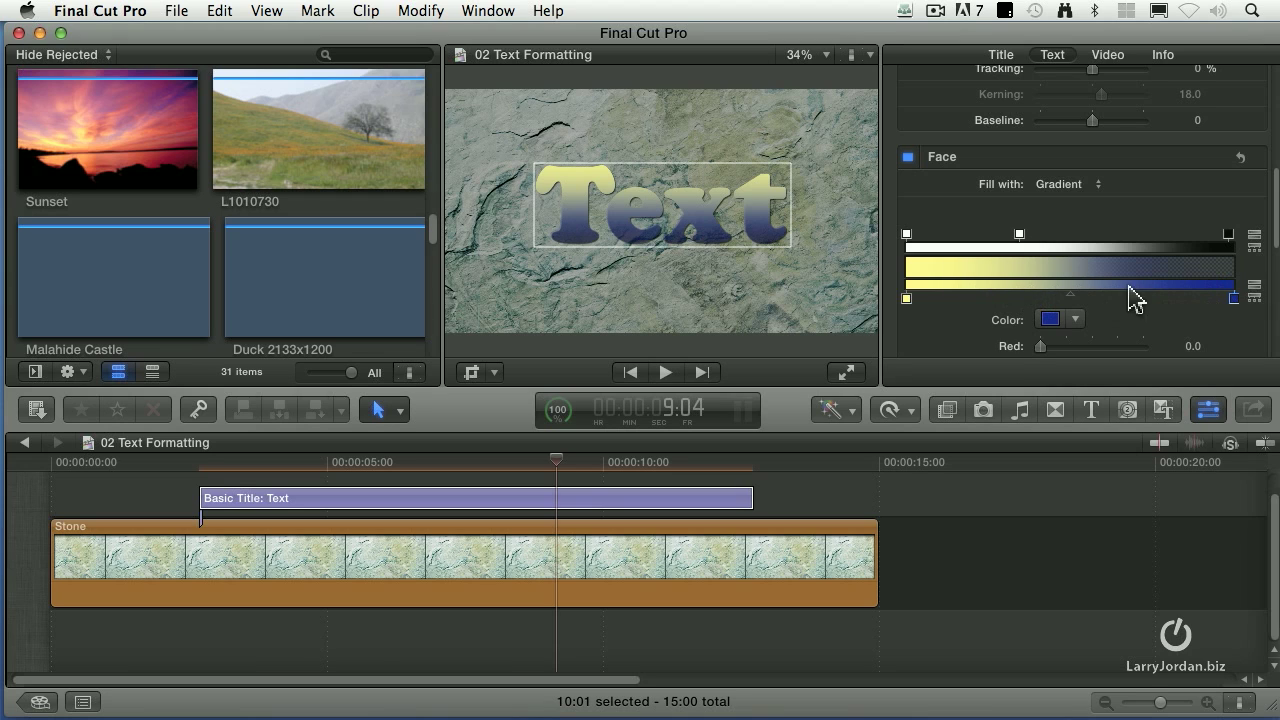
left_click(1072, 298)
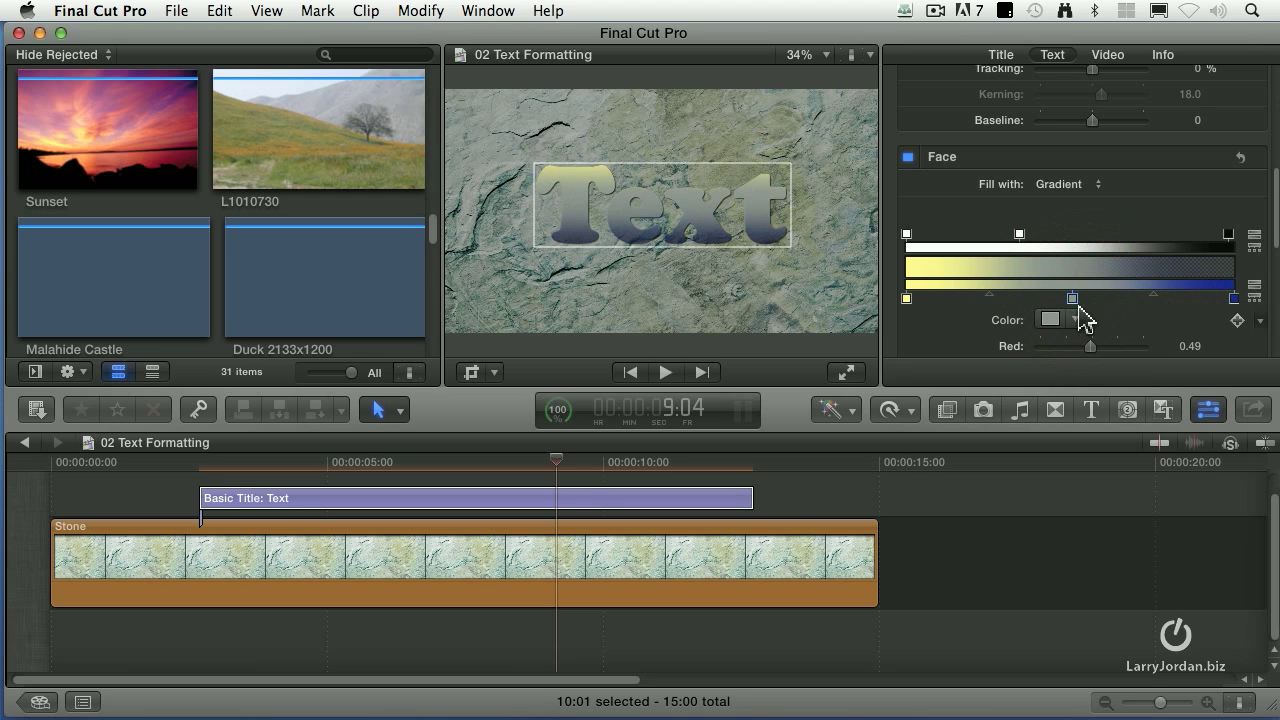
left_click_drag(1074, 297, 1086, 366)
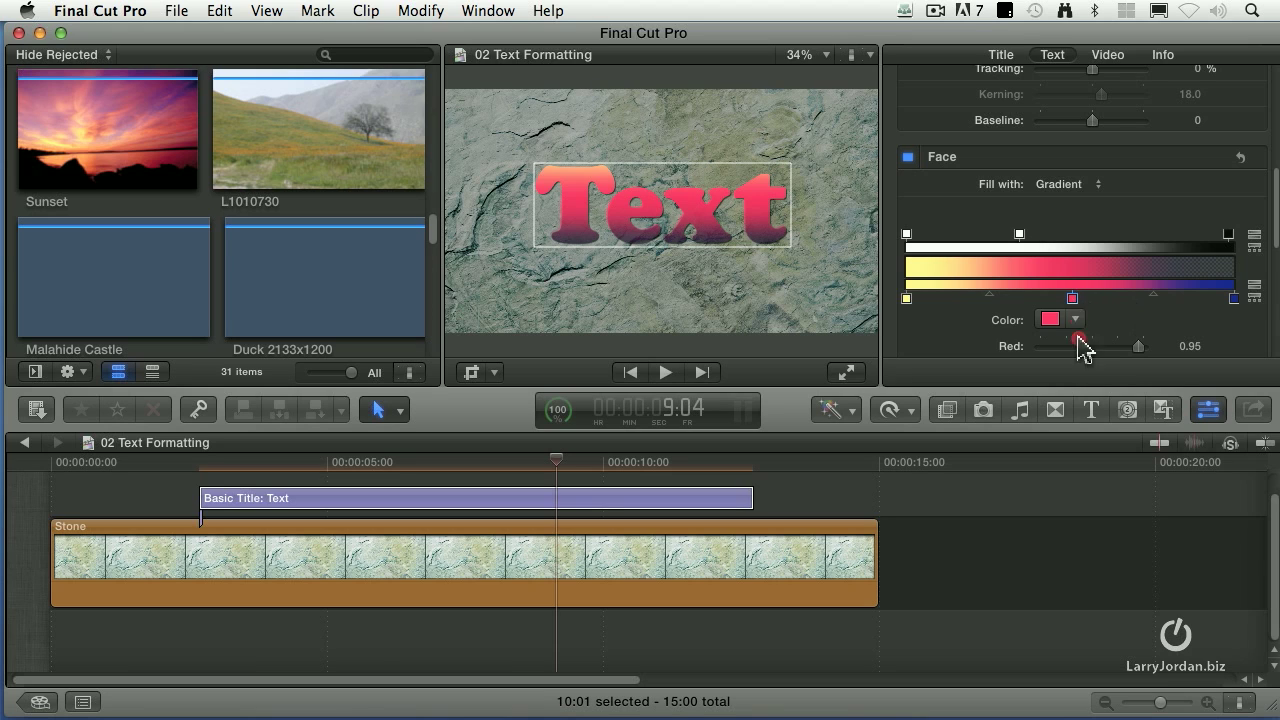
left_click_drag(1082, 328, 1080, 362)
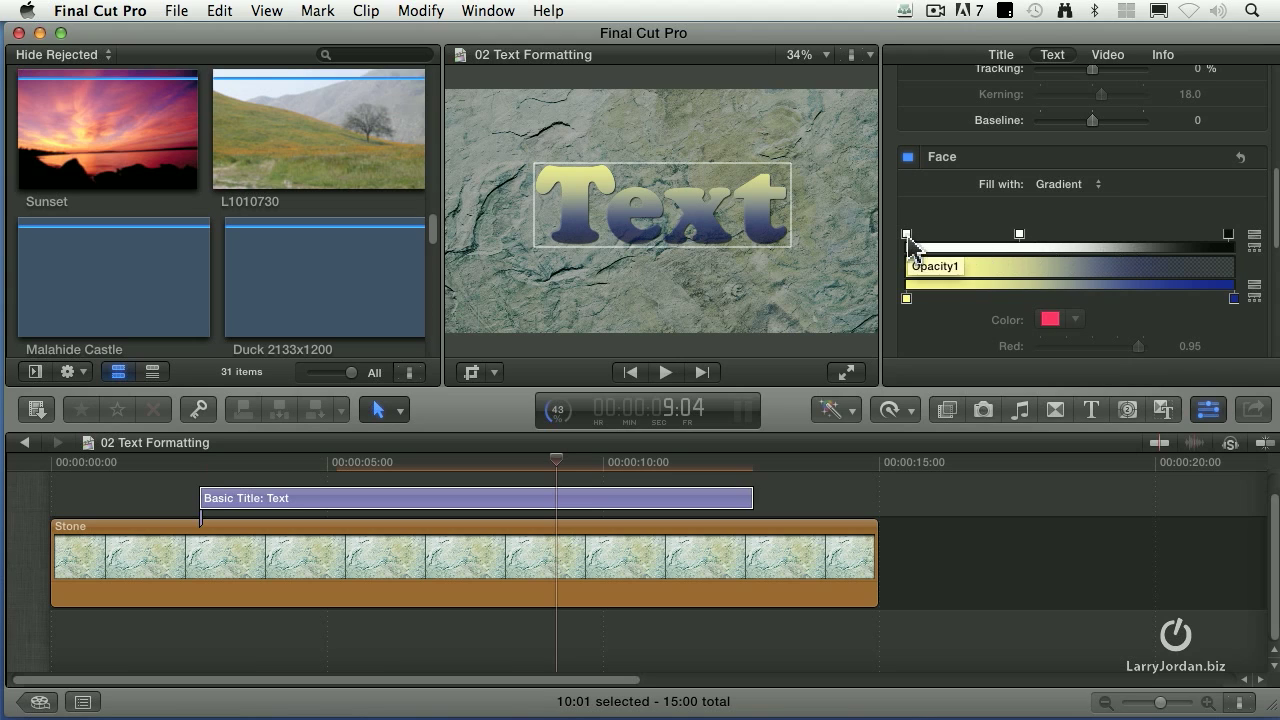
- Move the gradient's opacity stops to the bar's right end for full opacity
left_click(1046, 238)
left_click_drag(1046, 240, 1046, 240)
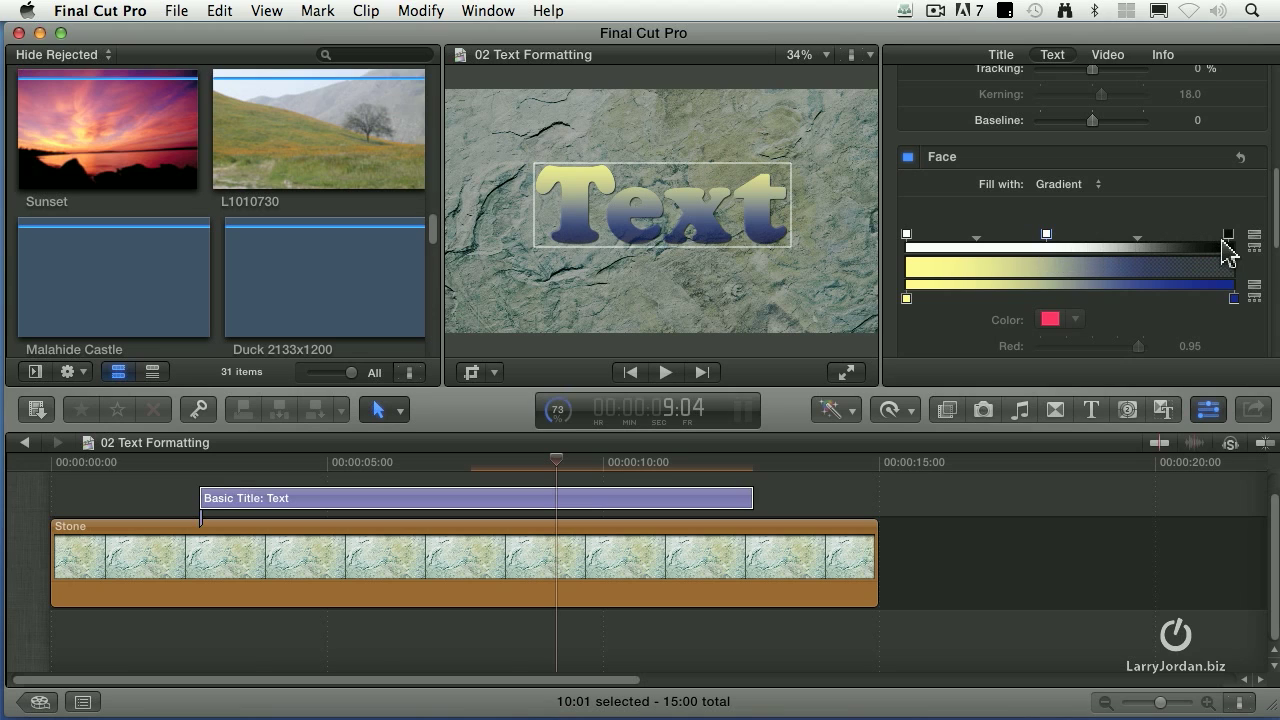
left_click_drag(1228, 237, 1162, 240)
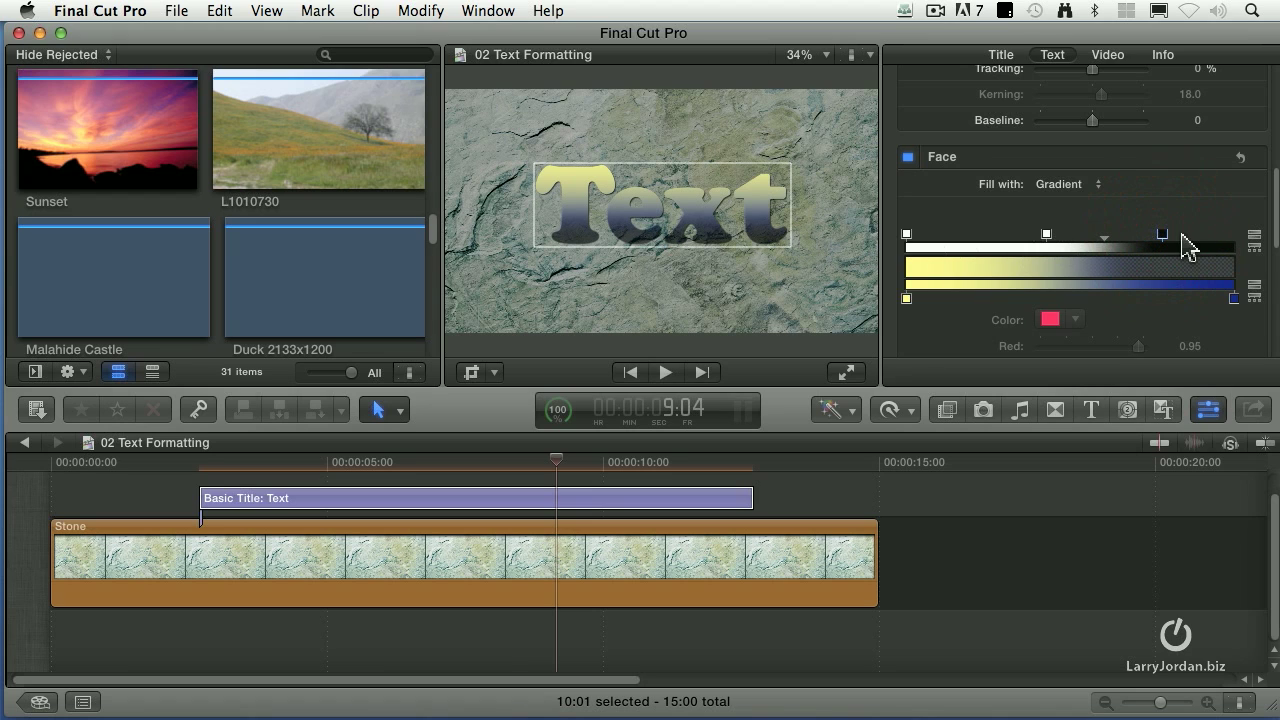
left_click_drag(1163, 243, 1257, 246)
left_click(1068, 184)
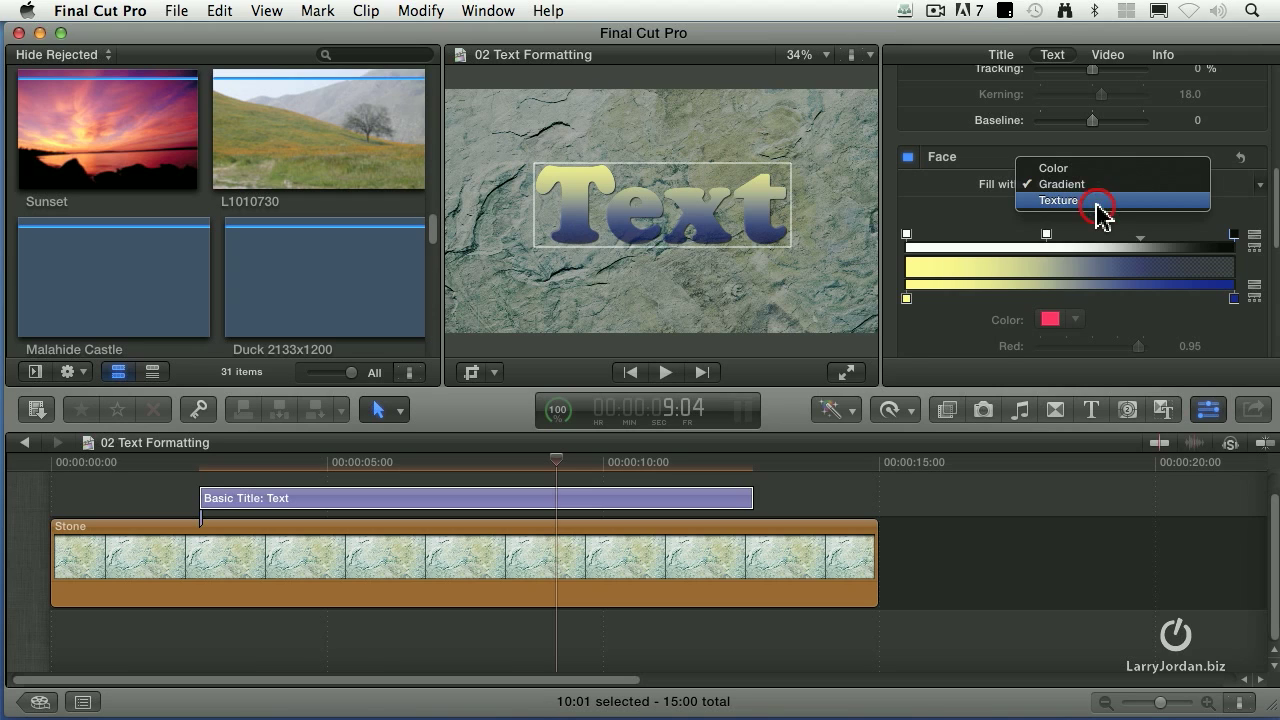
left_click(1098, 201)
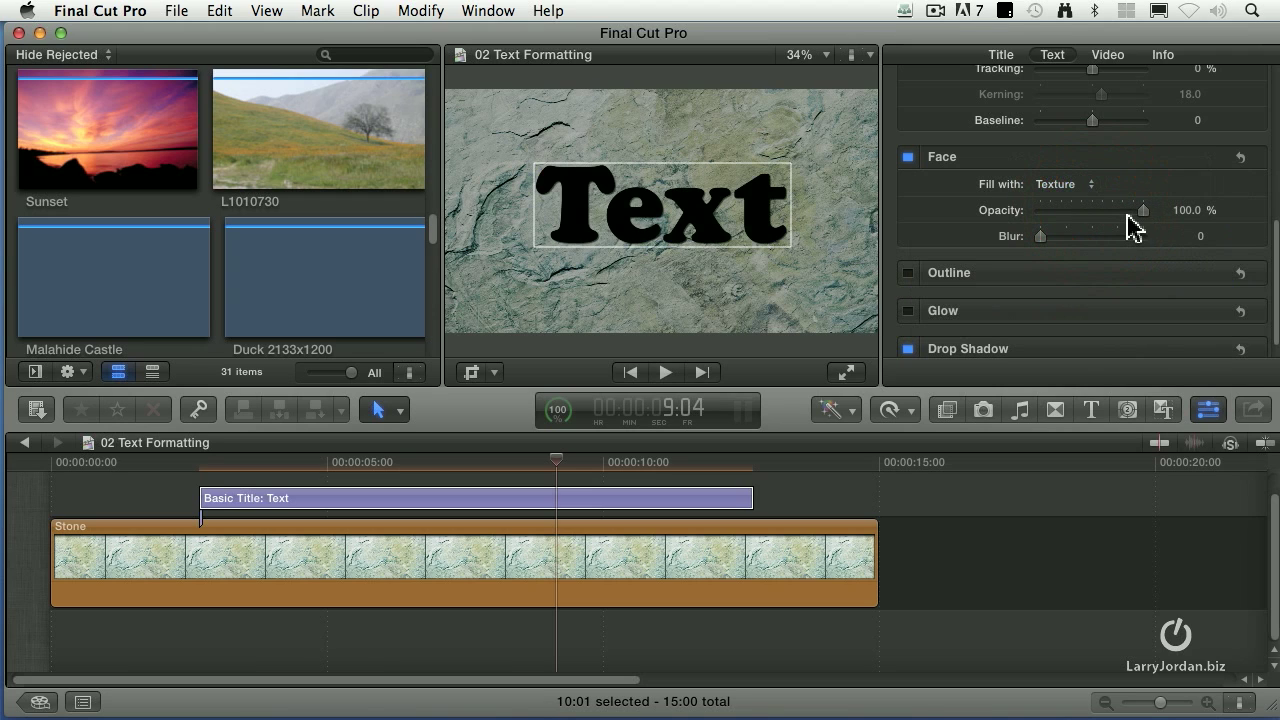
left_click(1060, 184)
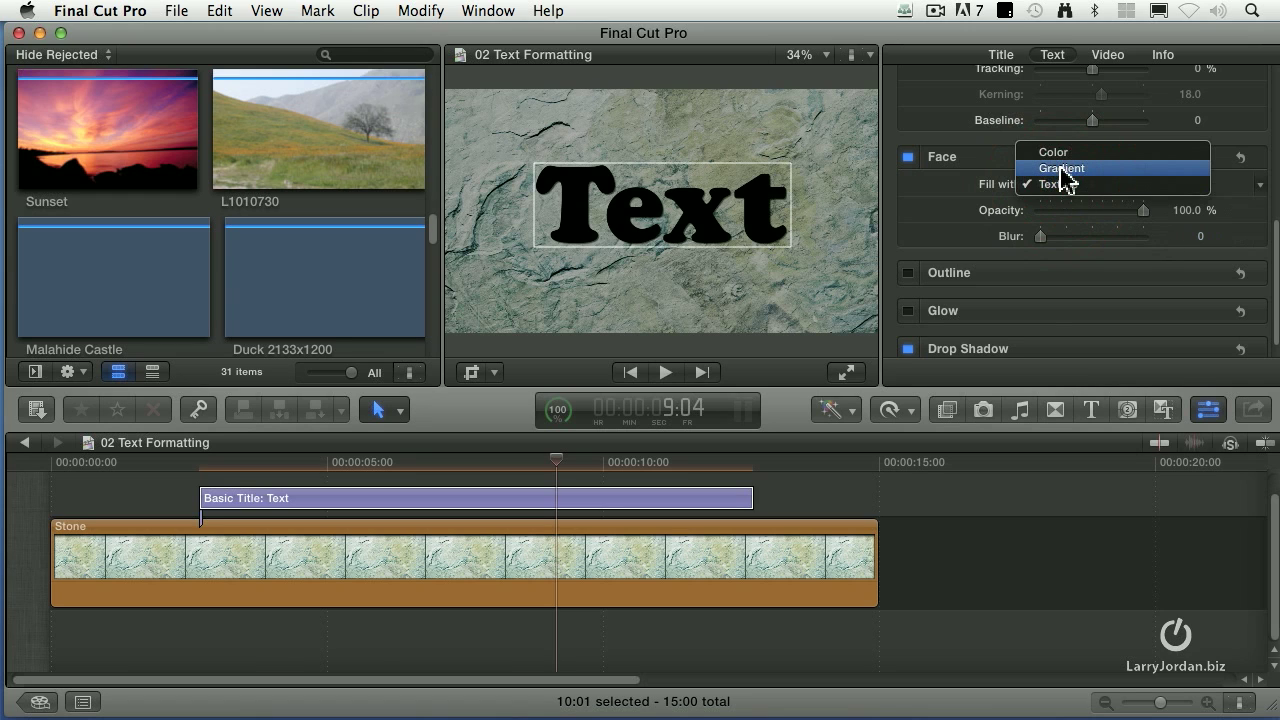
left_click(1062, 168)
left_click(1077, 187)
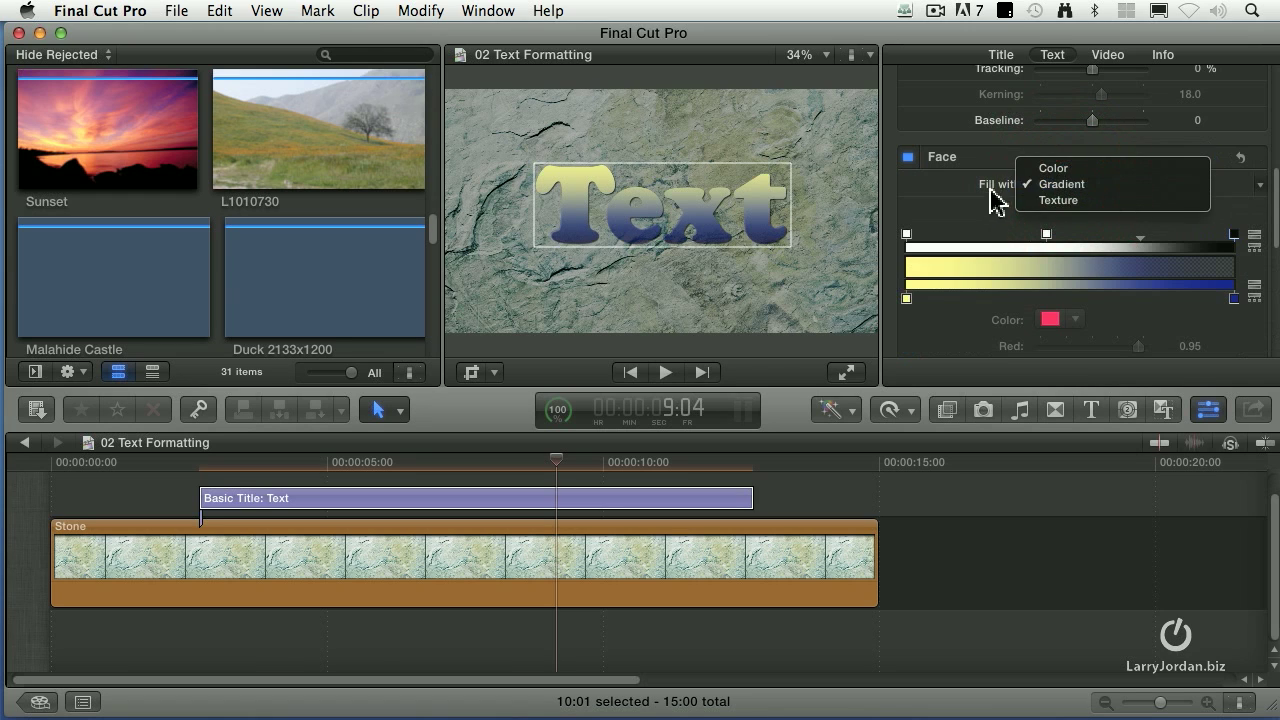
left_click(945, 205)
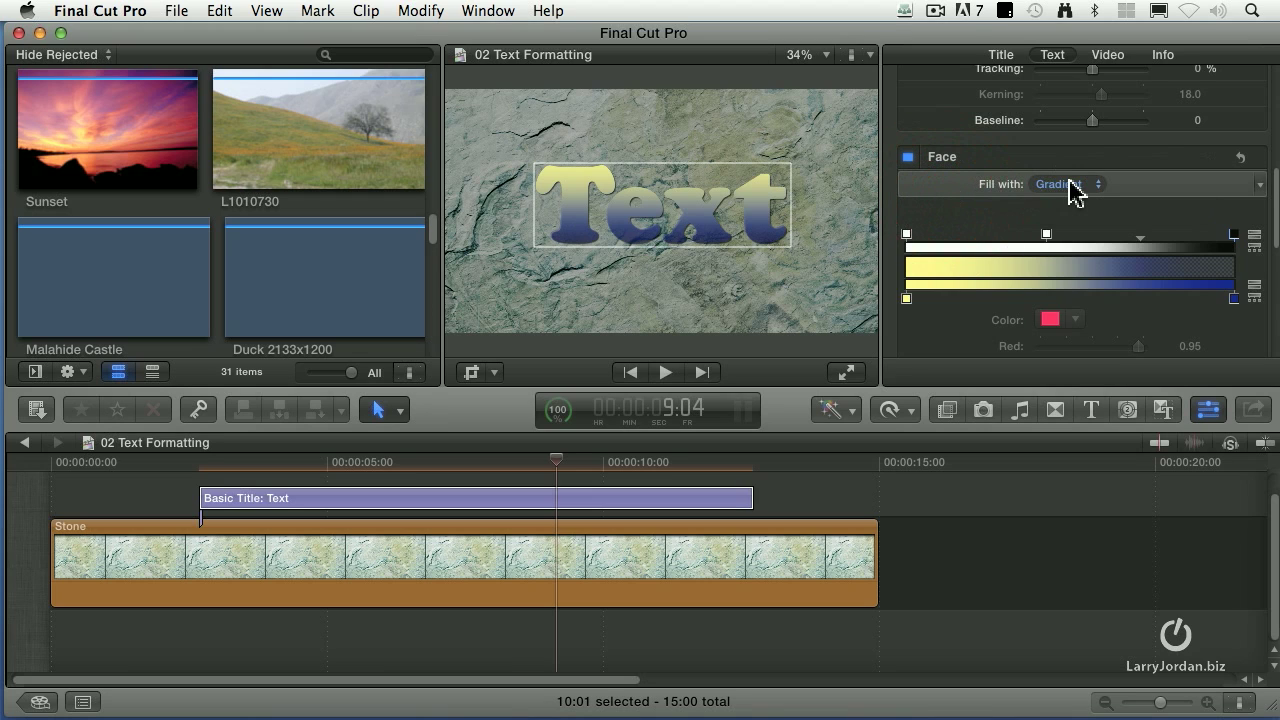
left_click(1069, 184)
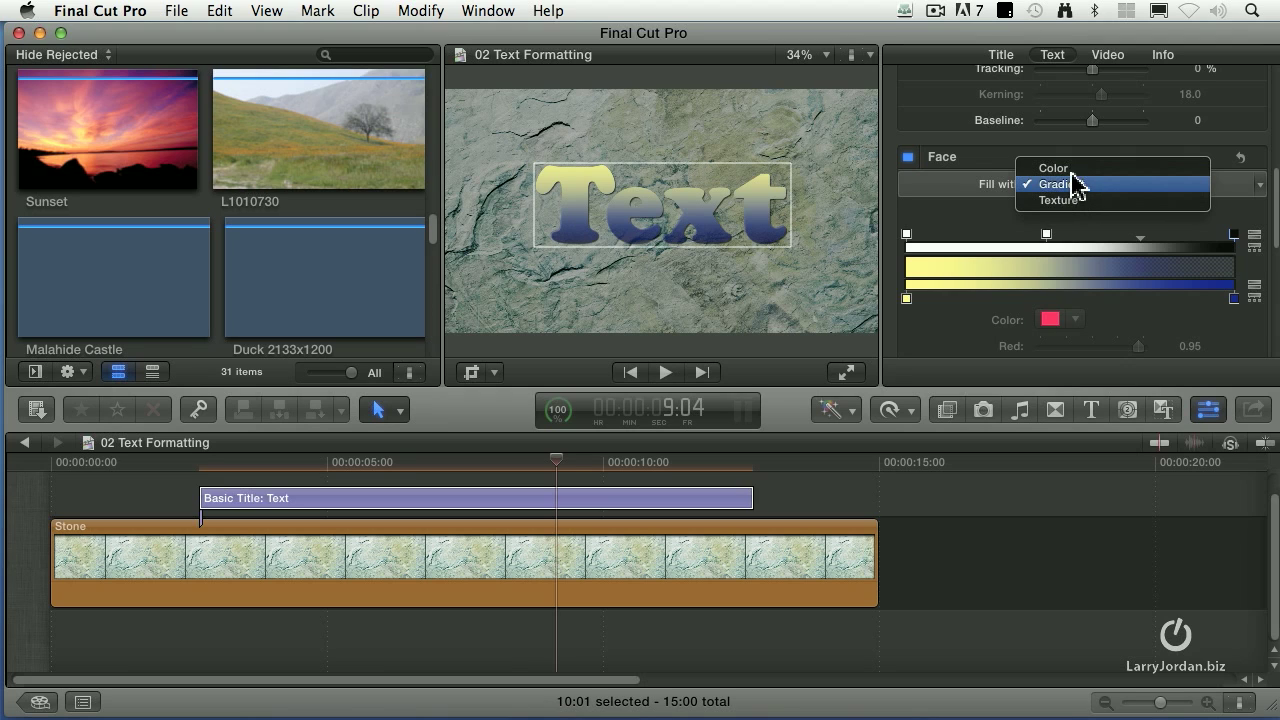
left_click(976, 201)
mouse_move(1210, 178)
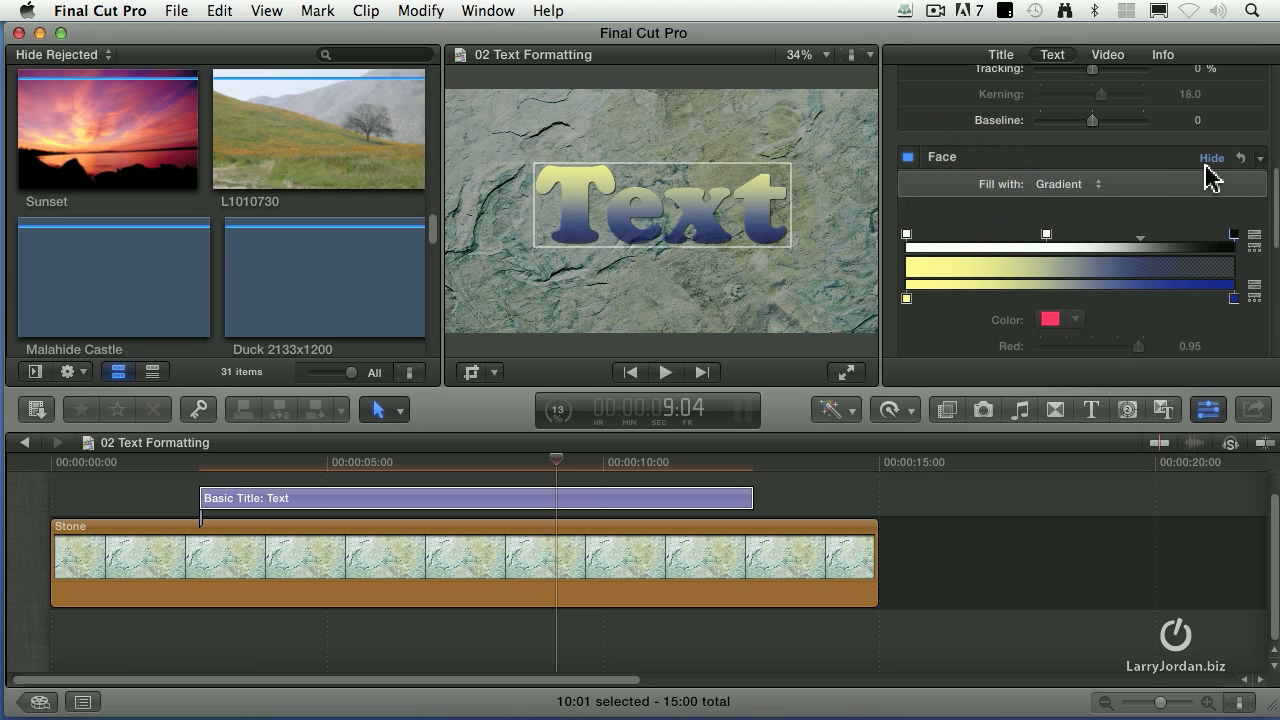
scroll(1120, 240, "down", 3)
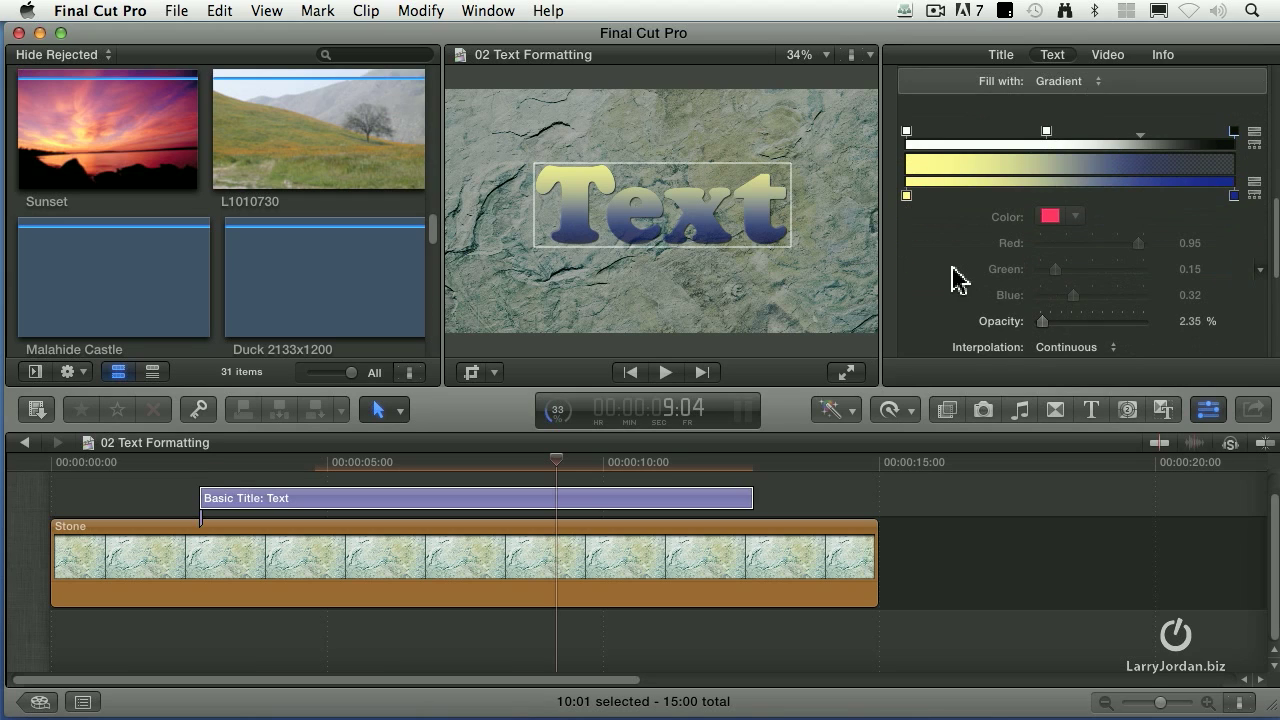
scroll(1140, 287, "down", 3)
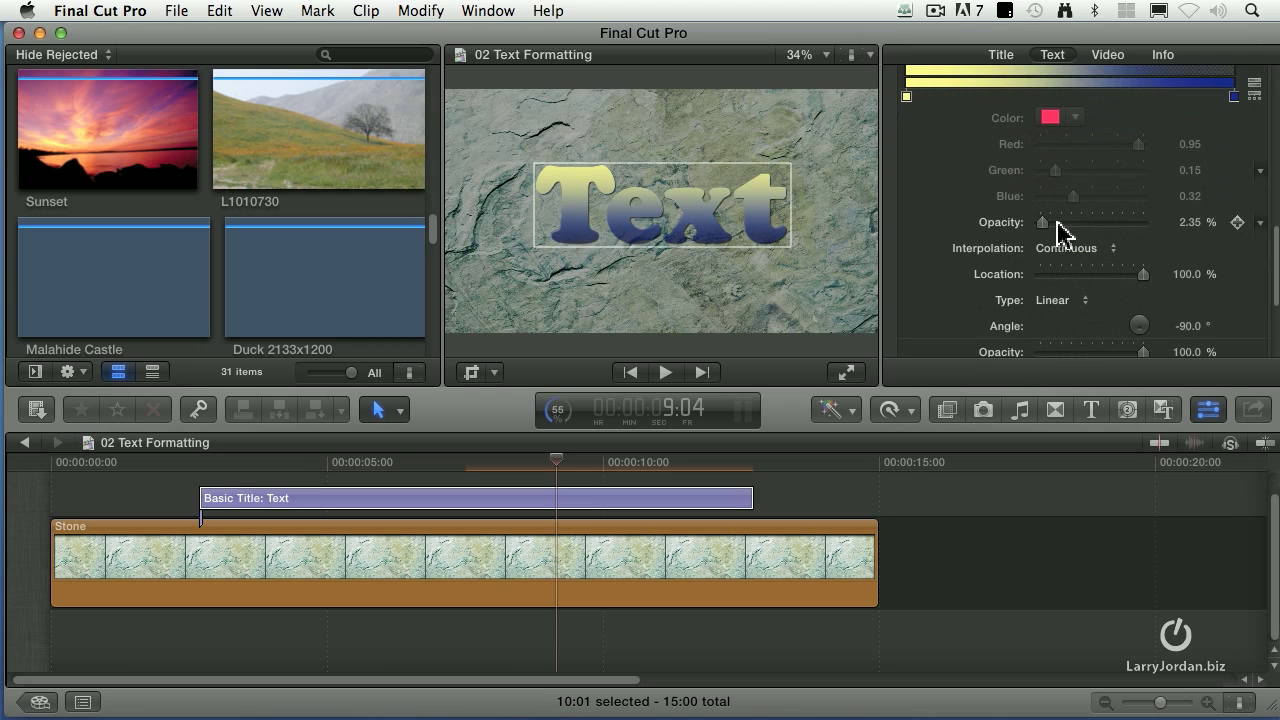
left_click(1078, 250)
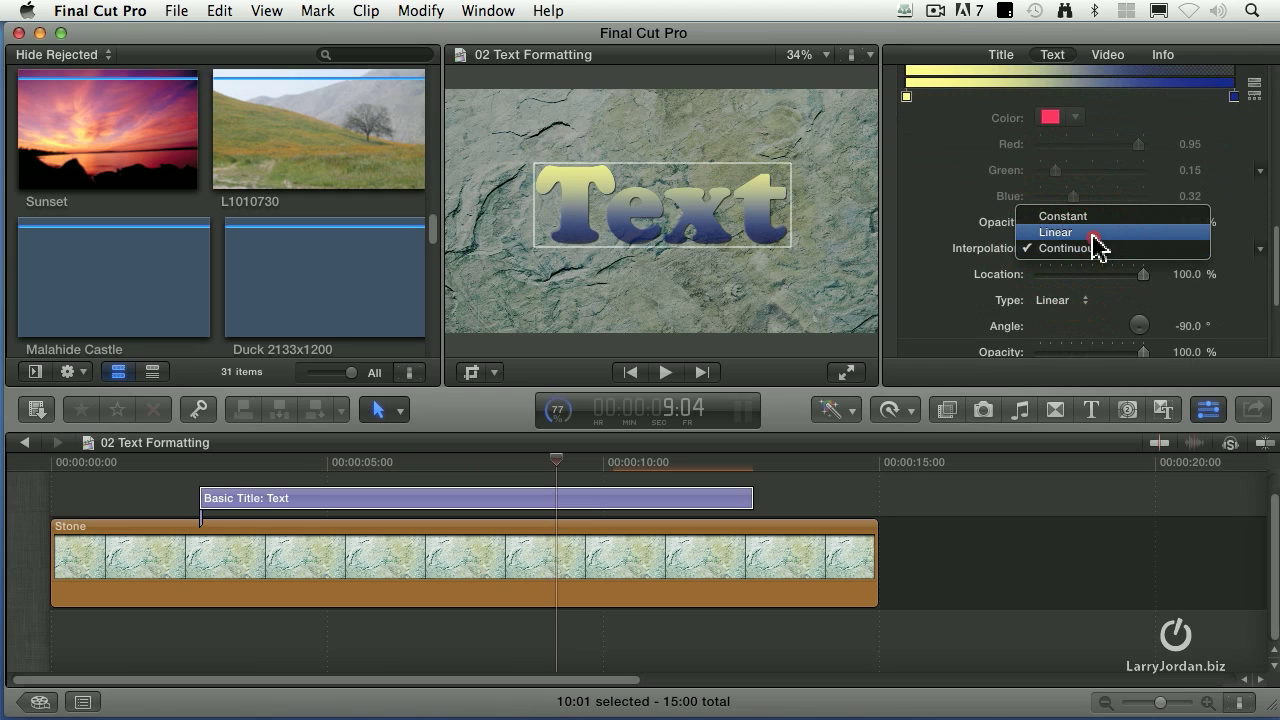
left_click(1097, 248)
left_click(1064, 252)
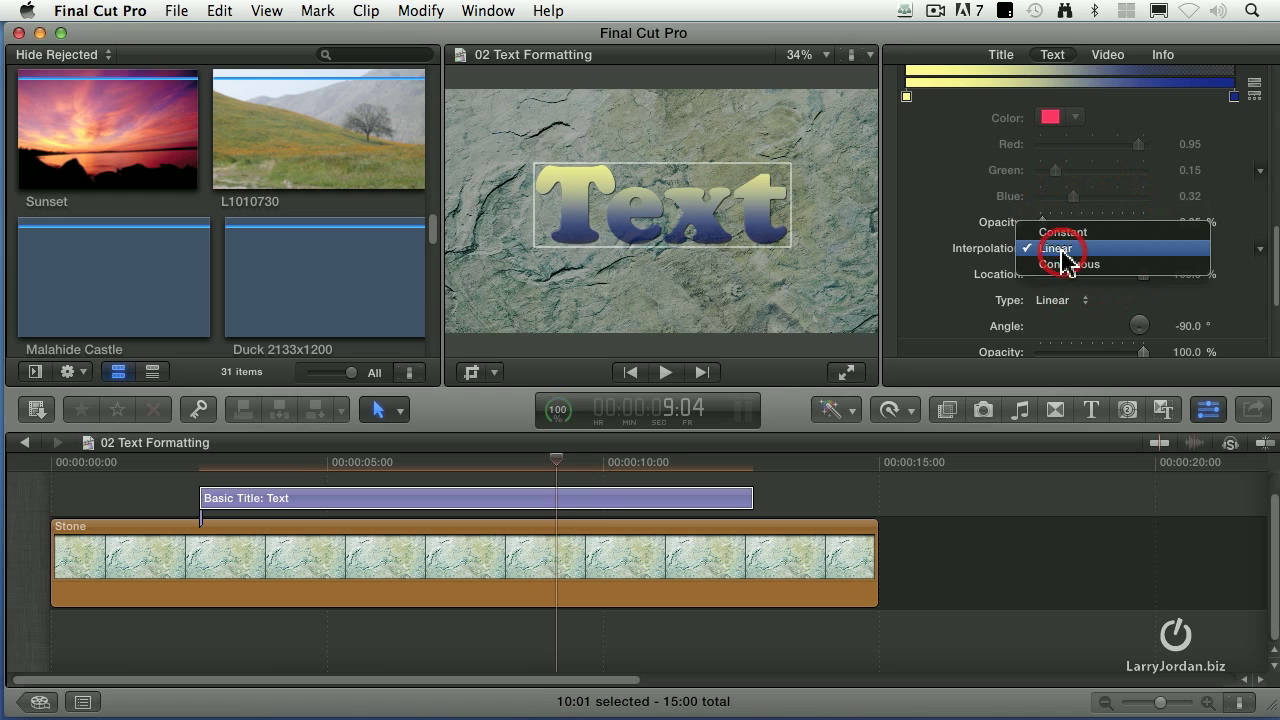
left_click(1068, 236)
left_click(1064, 256)
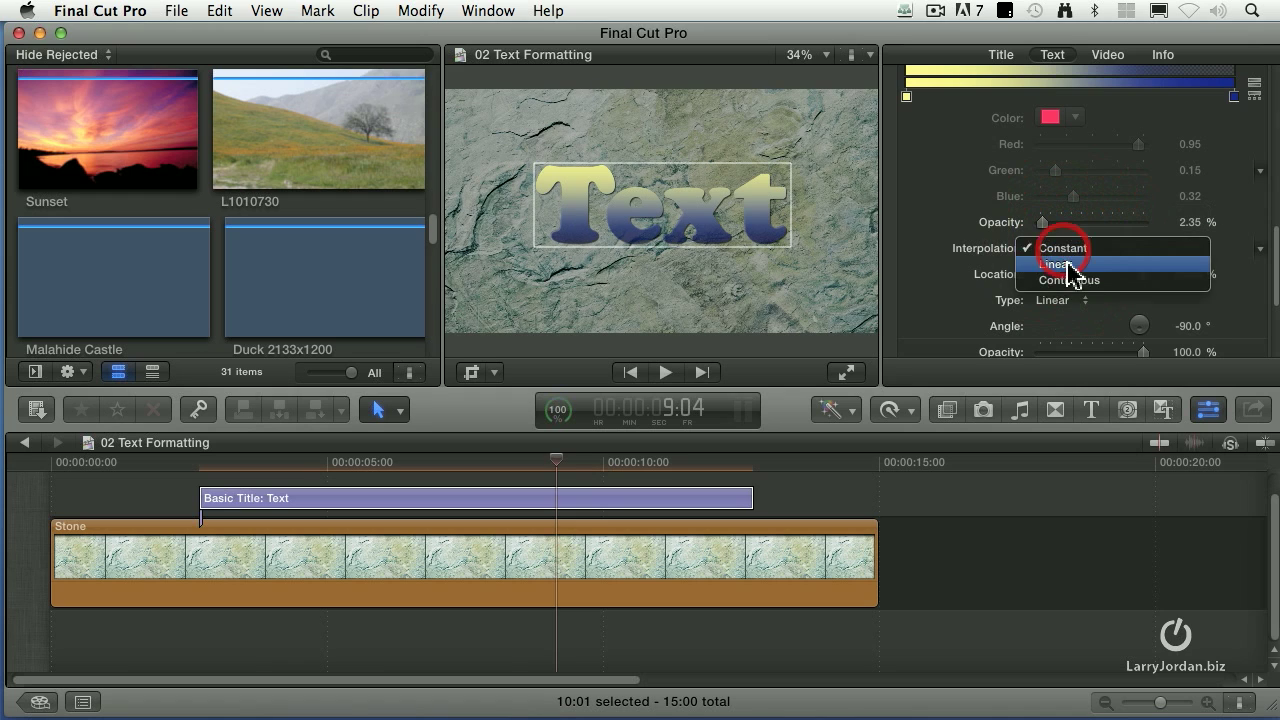
left_click(1092, 284)
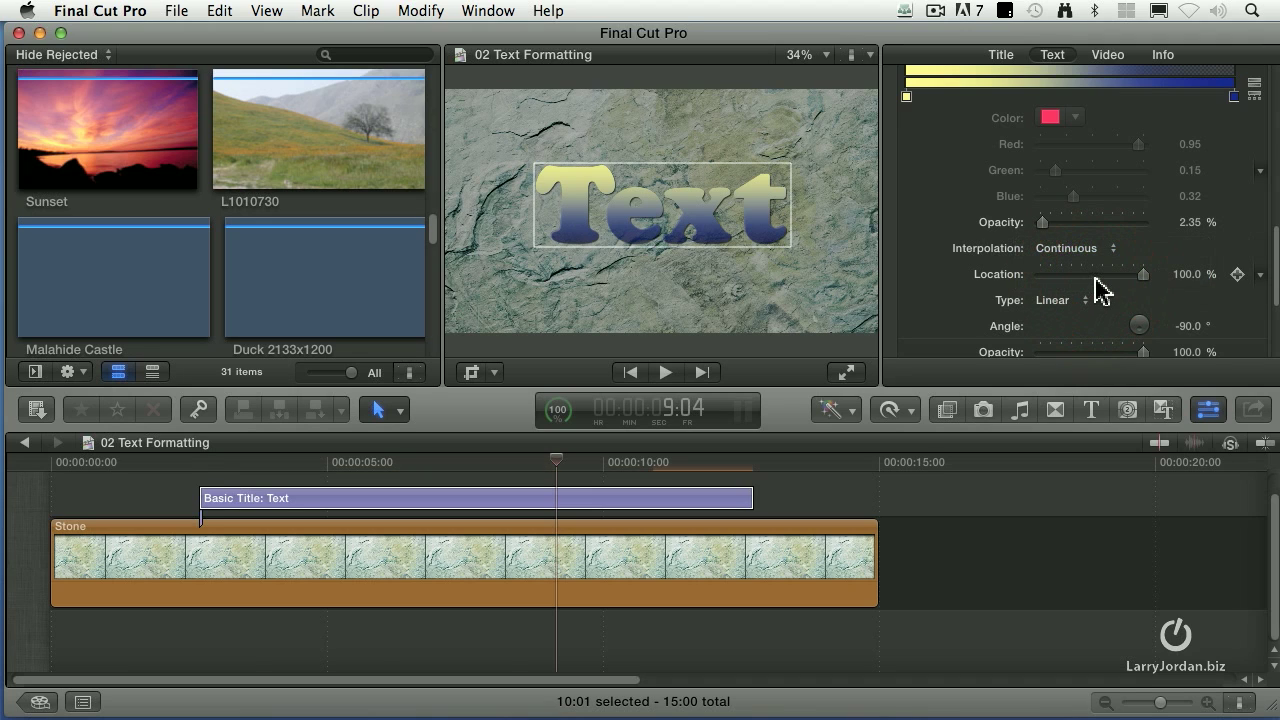
left_click(1052, 302)
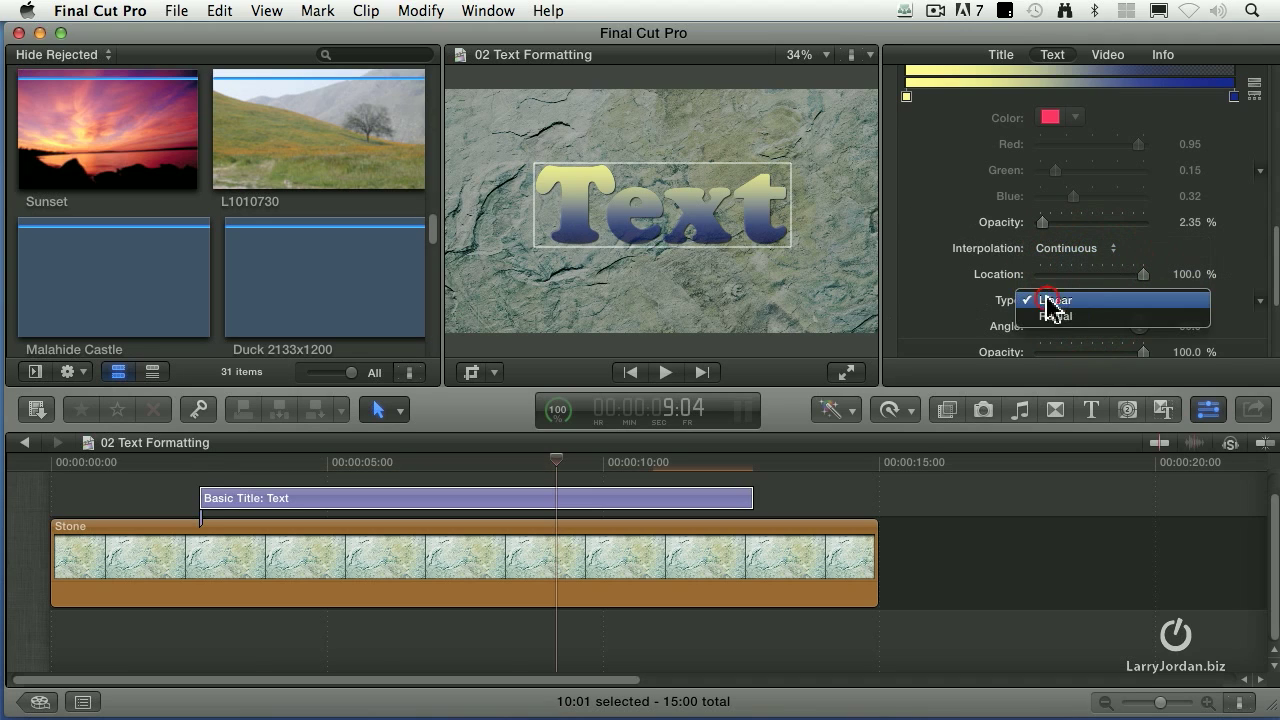
left_click(1100, 318)
left_click(1052, 304)
left_click(1056, 298)
scroll(968, 284, "down", 3)
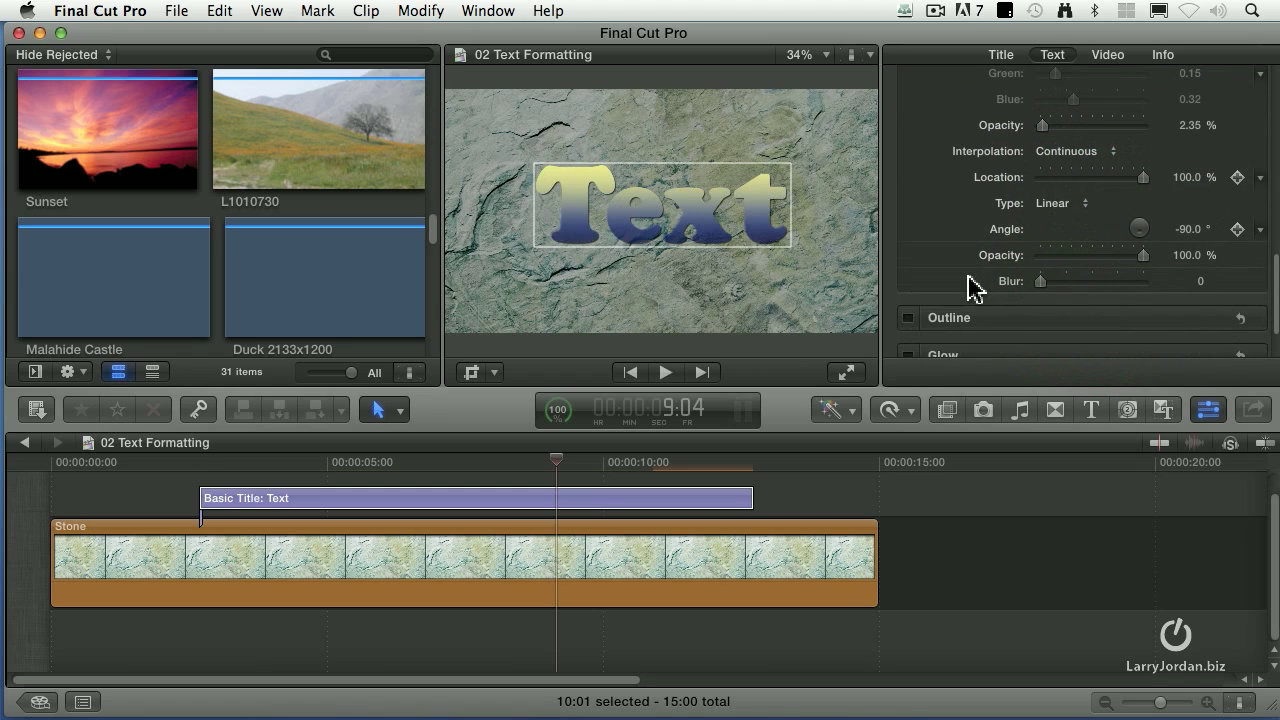
scroll(968, 284, "up", 6)
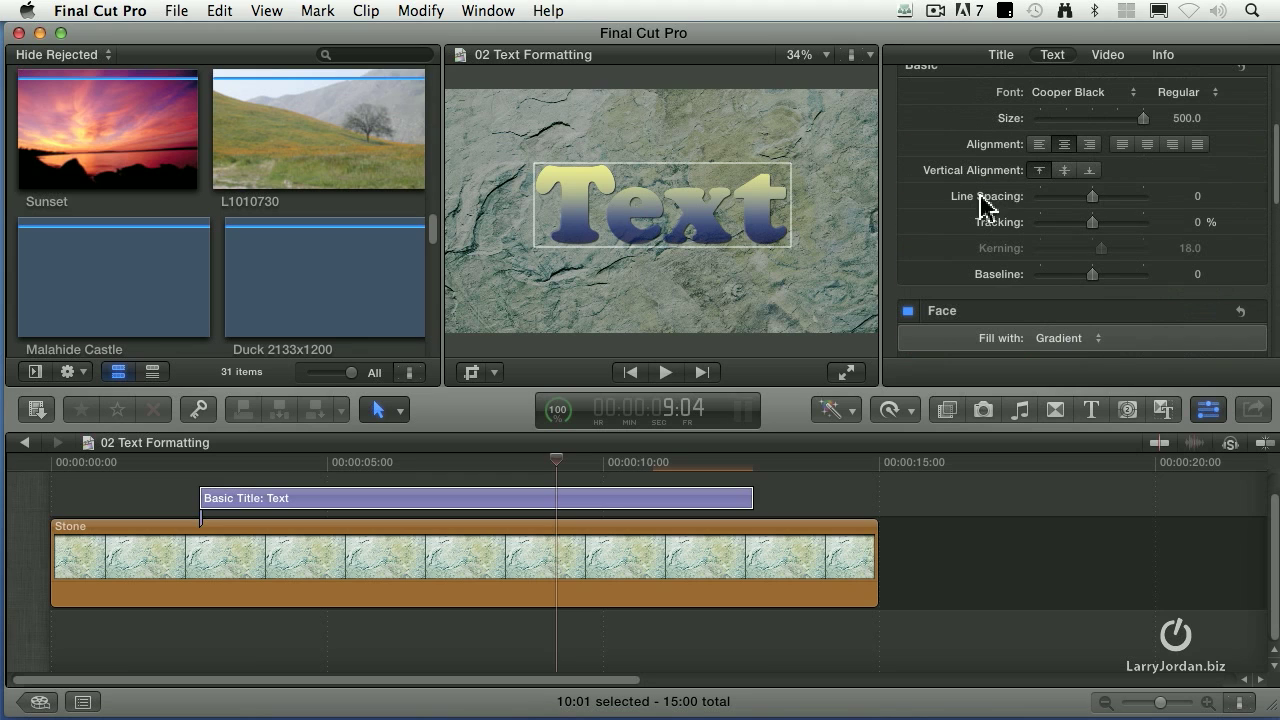
- Switch the face fill to a solid pale yellow colour from the Colors window
left_click(1071, 338)
left_click(1065, 314)
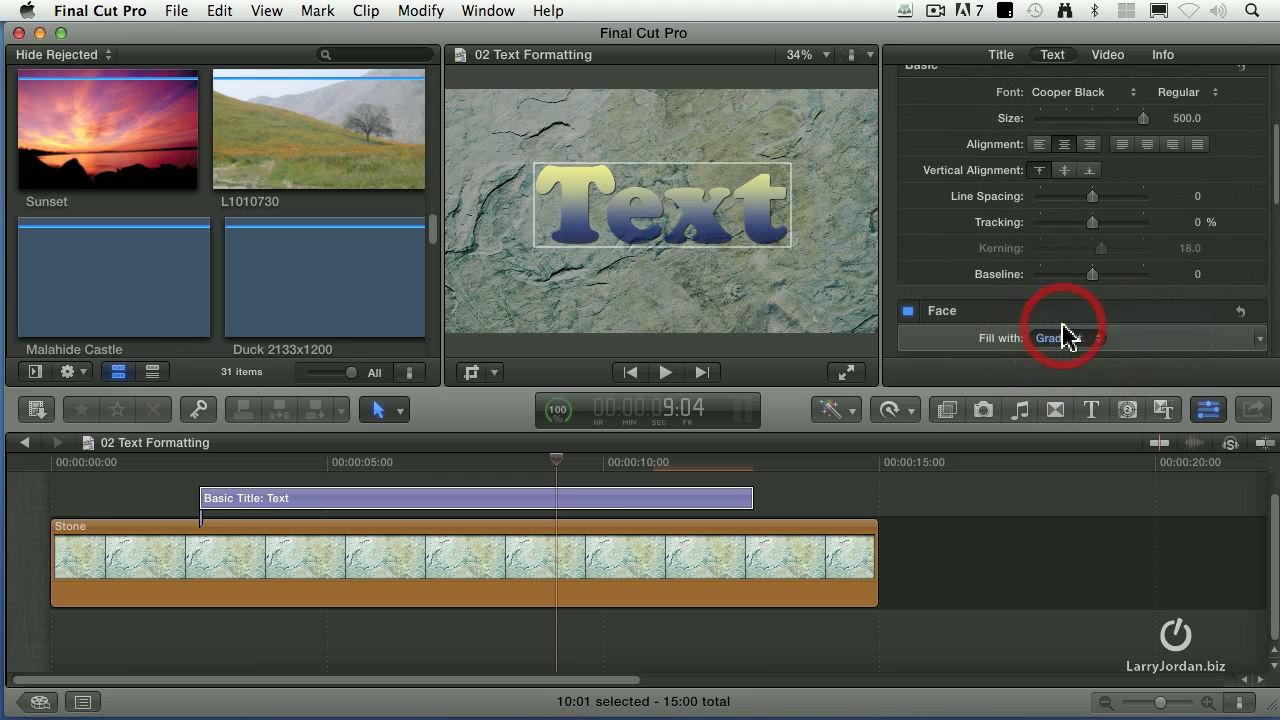
scroll(1050, 290, "down", 3)
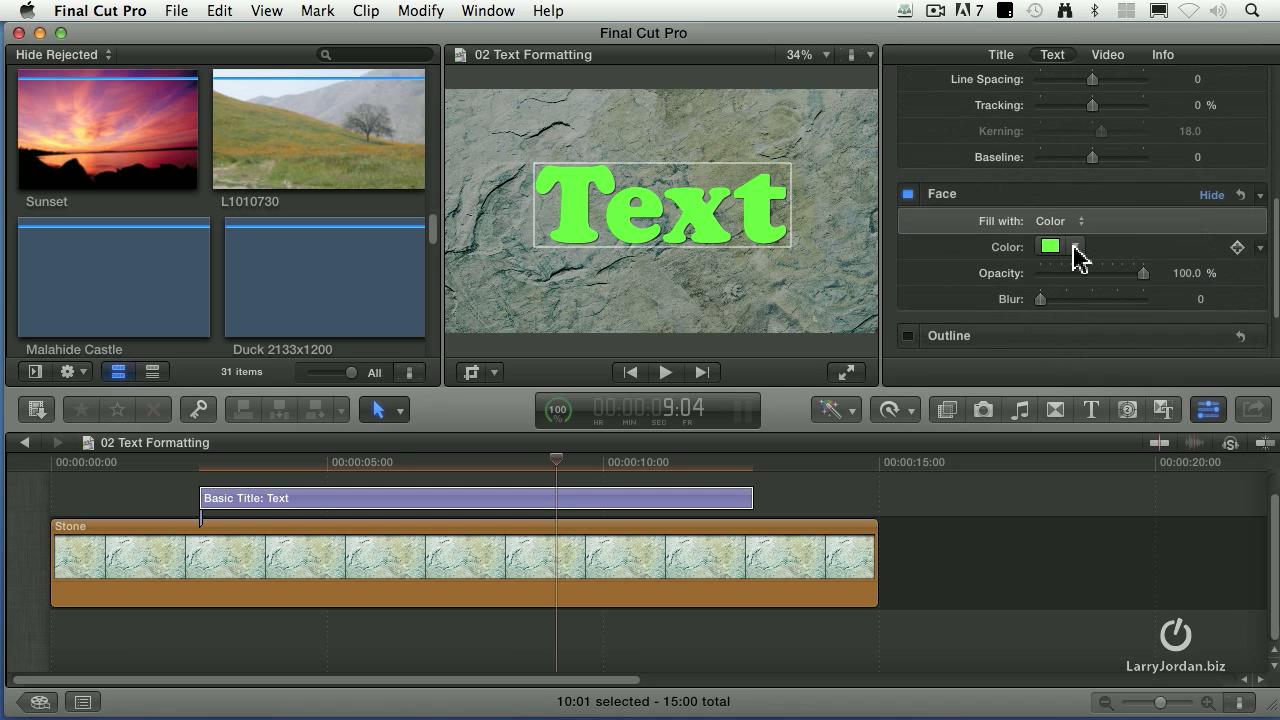
left_click(1051, 247)
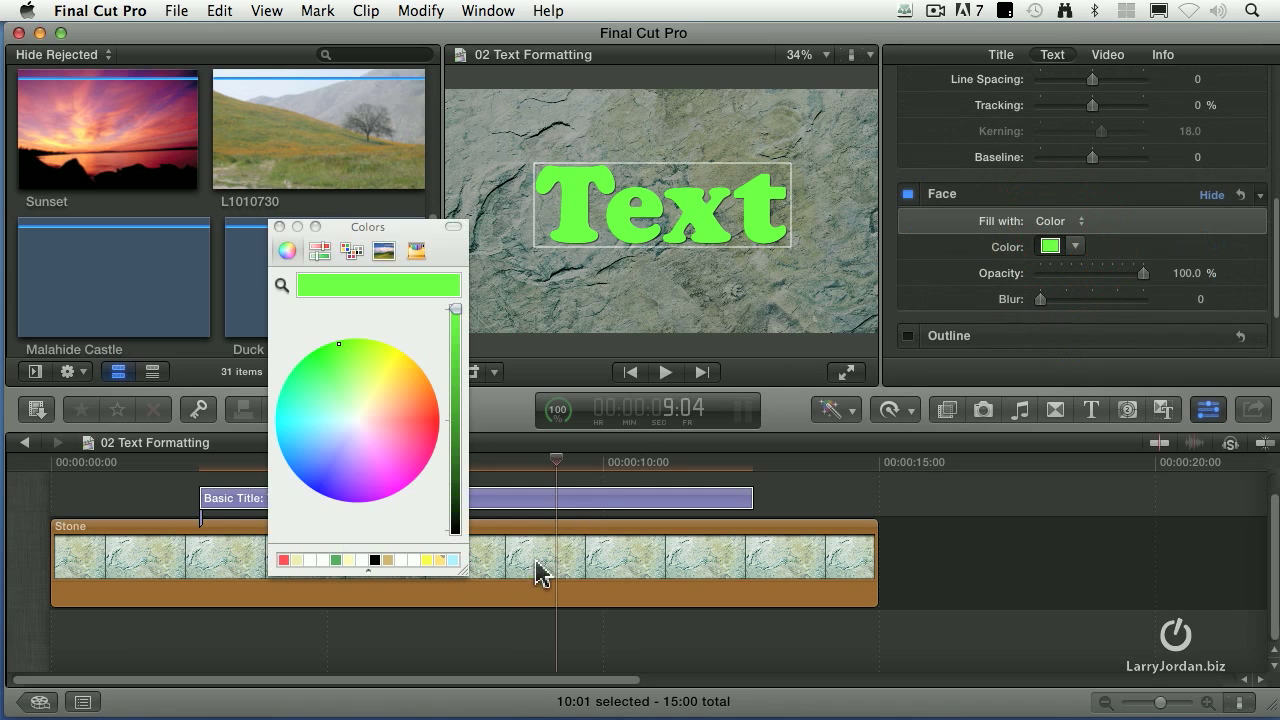
left_click(438, 560)
left_click(280, 227)
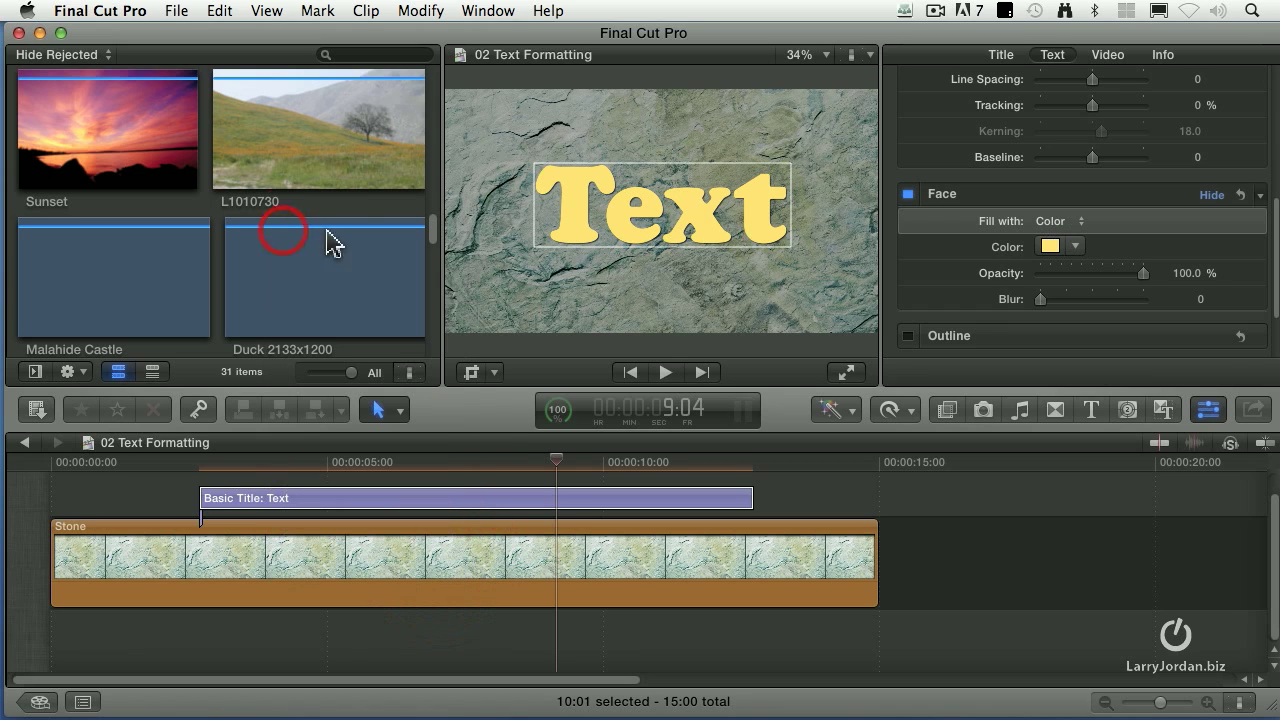
- Collapse Face, enable the title's outline and expand its settings, keeping a Color fill
left_click(1212, 196)
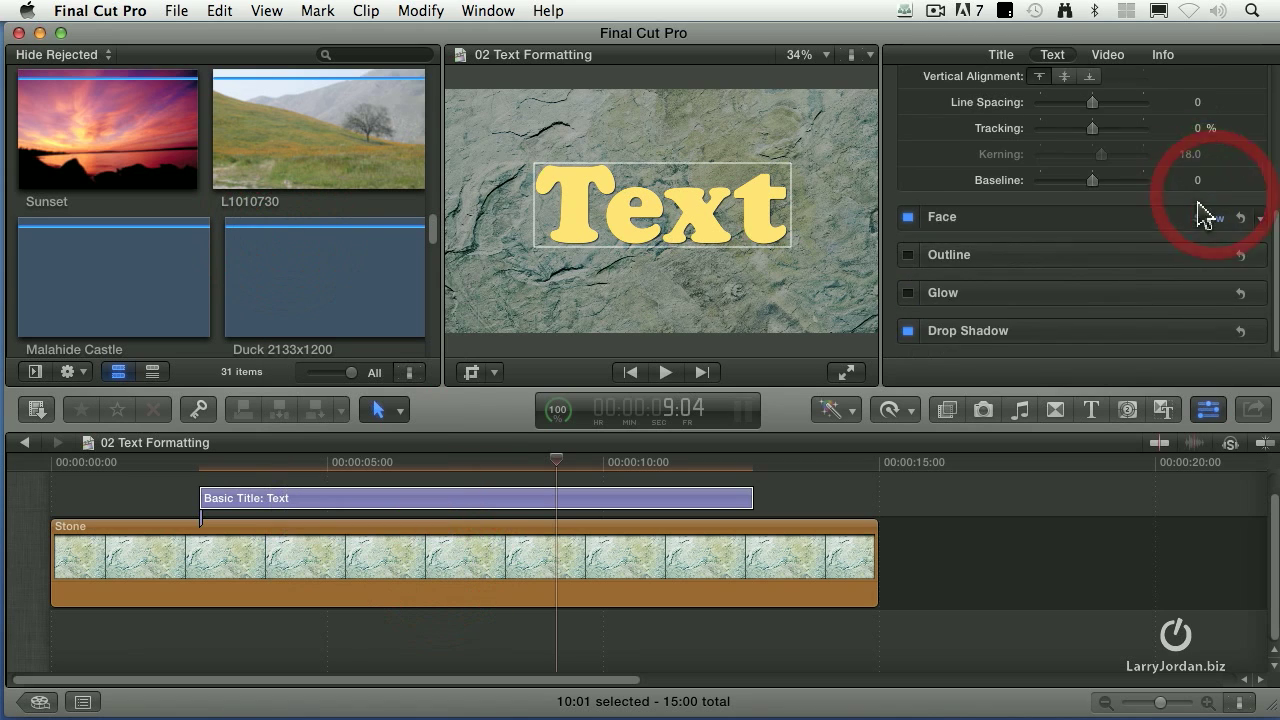
left_click(909, 259)
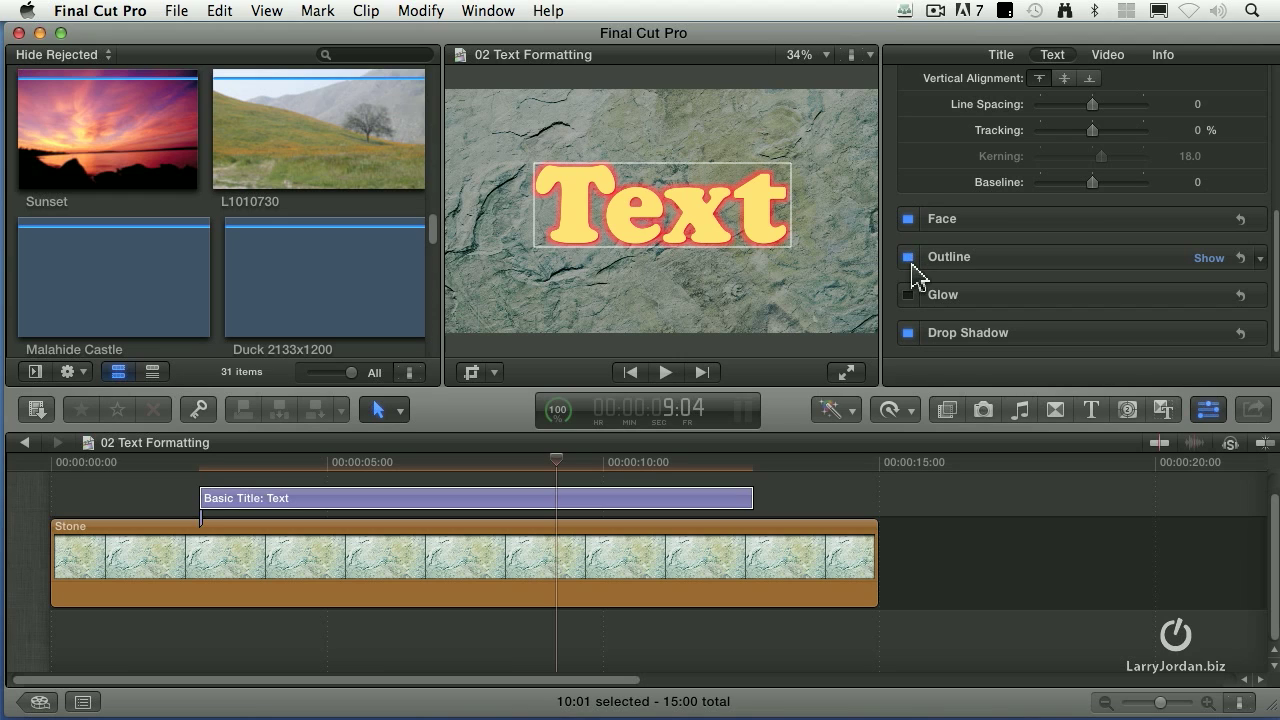
left_click(910, 259)
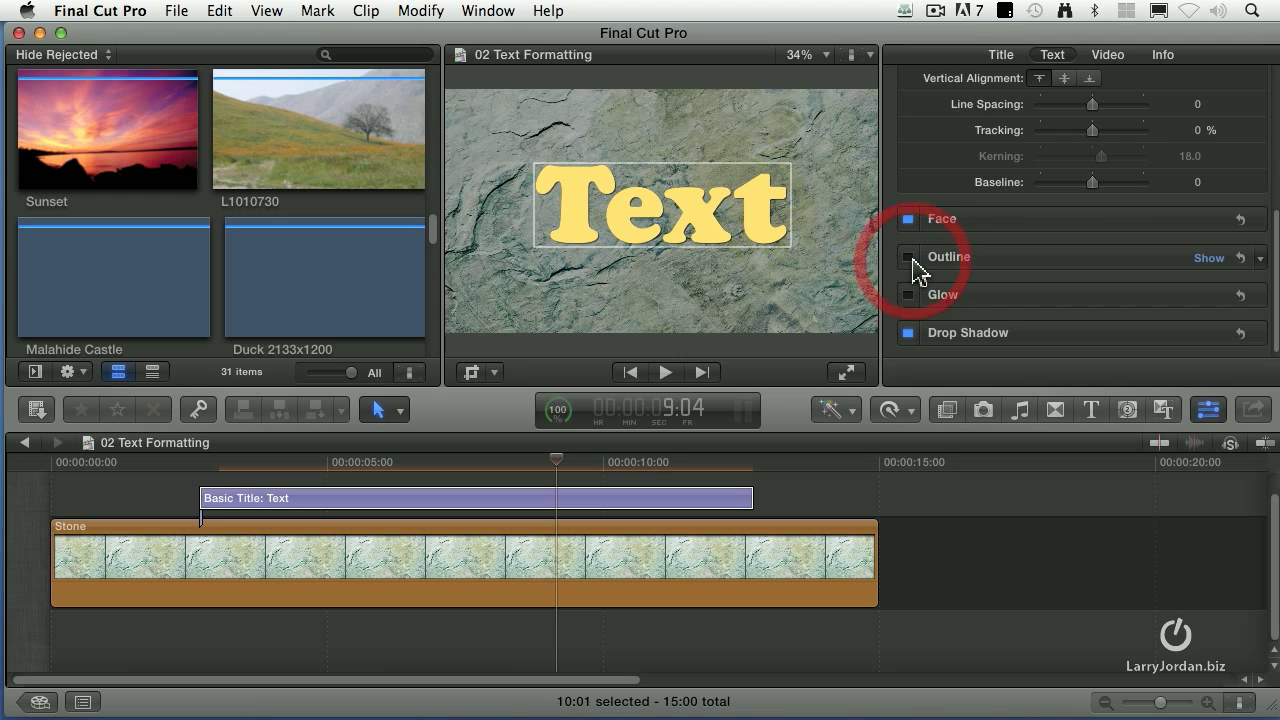
left_click(910, 259)
left_click(1207, 258)
scroll(1100, 250, "down", 3)
left_click(1065, 205)
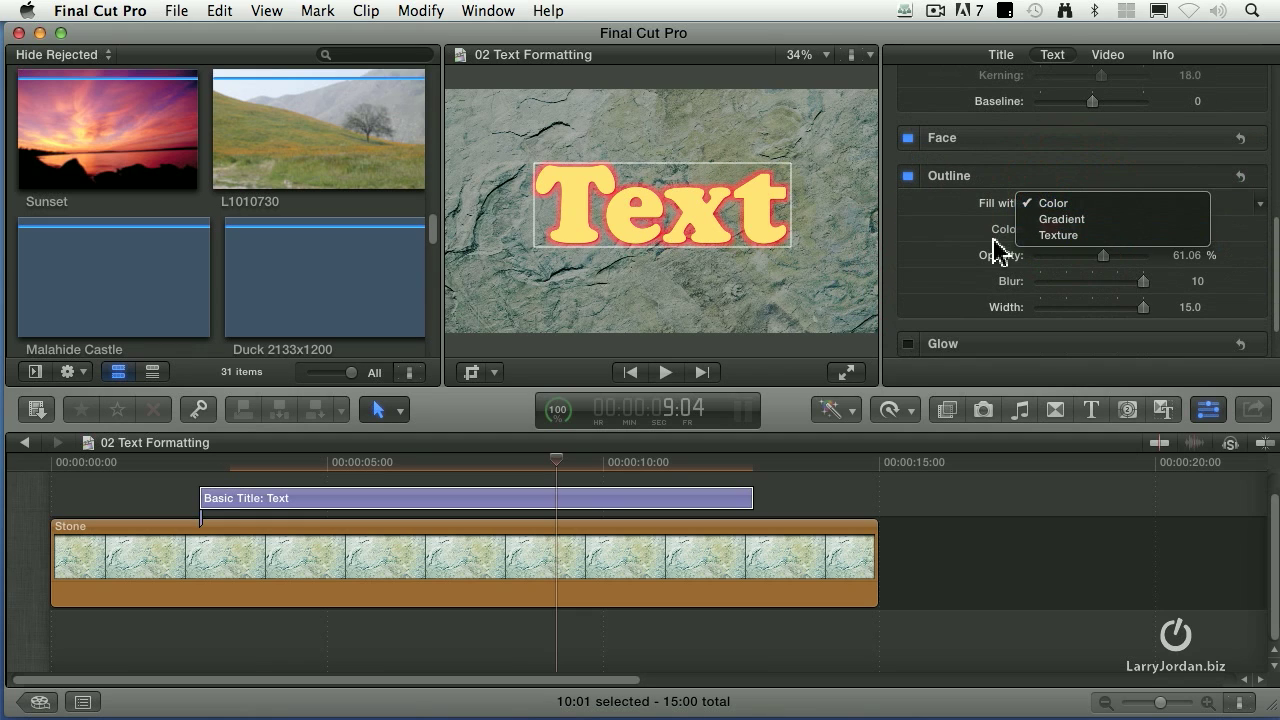
left_click(929, 234)
- Set the outline to 26.44% opacity, 6.88 blur and 50 width, then switch it off
left_click_drag(1103, 256, 1052, 282)
left_click_drag(1138, 292, 1143, 285)
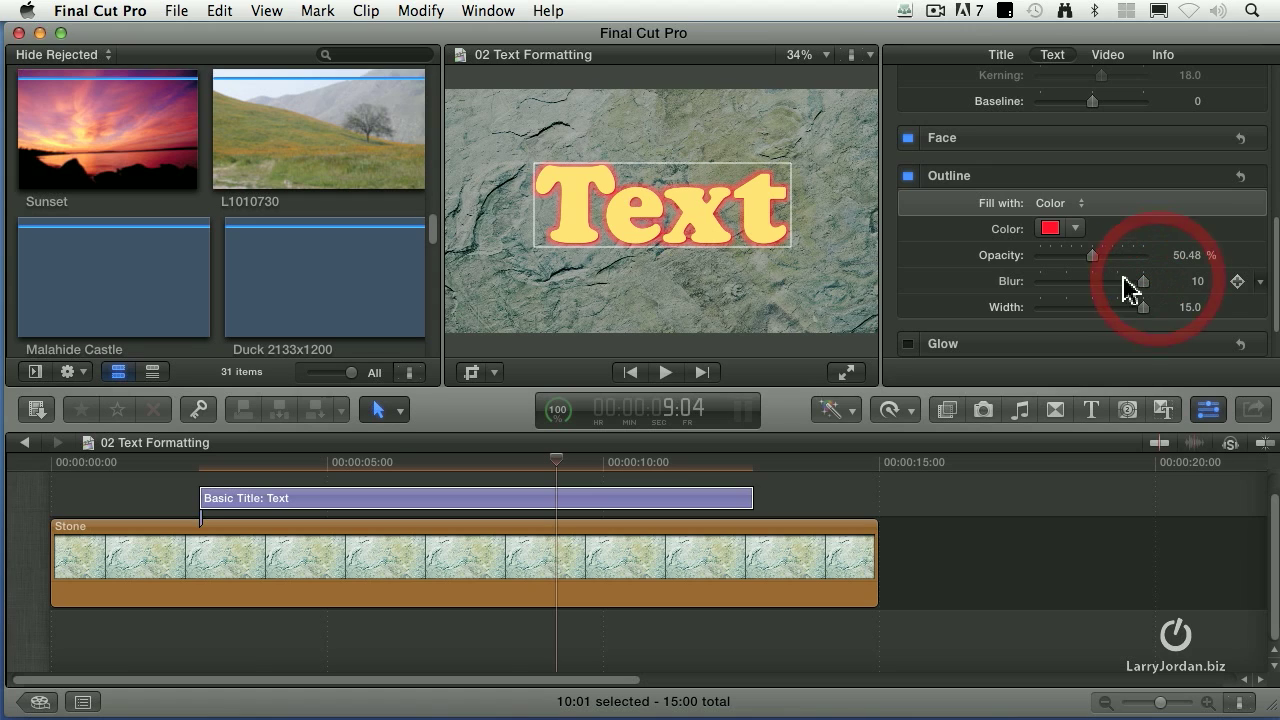
left_click(1190, 307)
type("100")
key("Return")
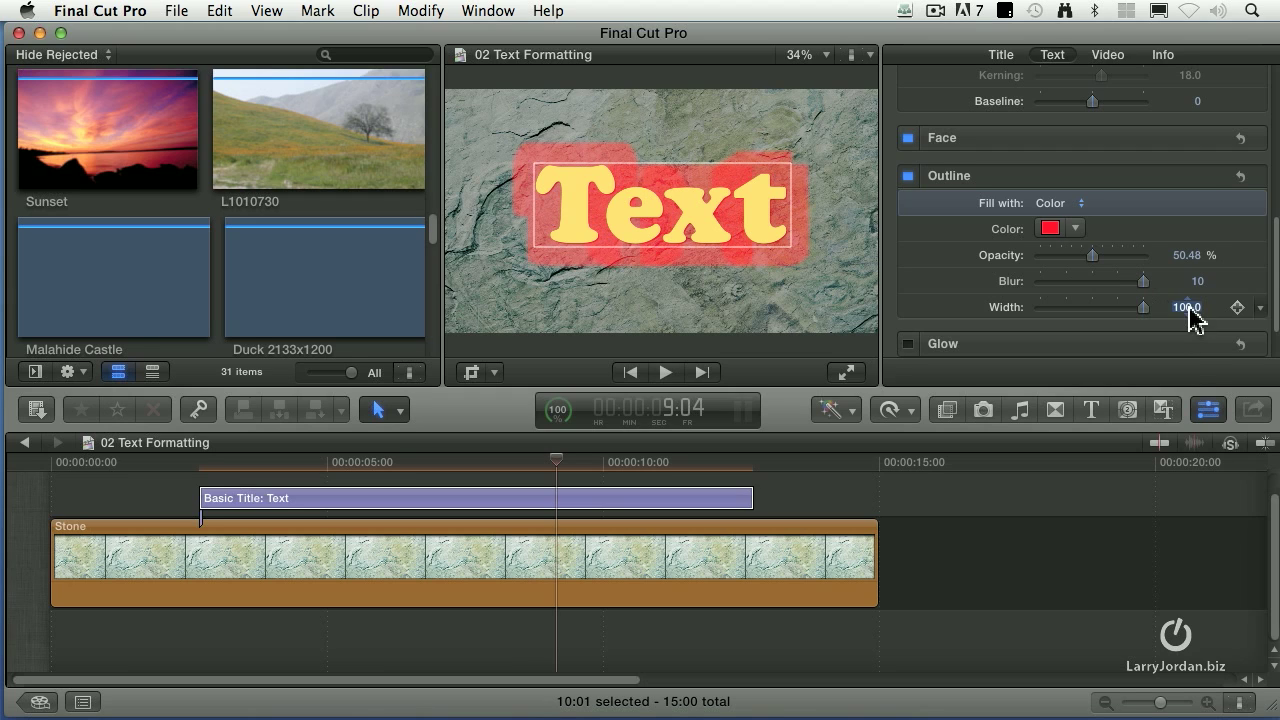
left_click_drag(1143, 283, 1066, 268)
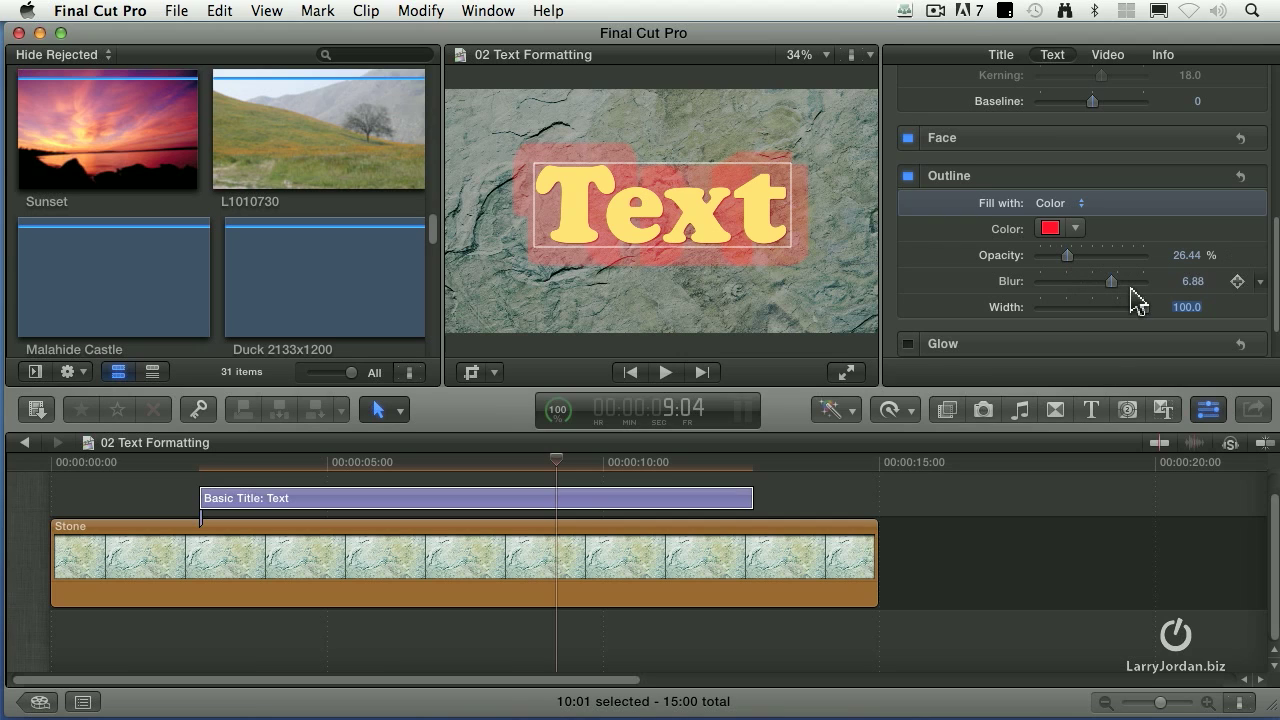
left_click_drag(1182, 313, 1180, 312)
type("50")
key("Return")
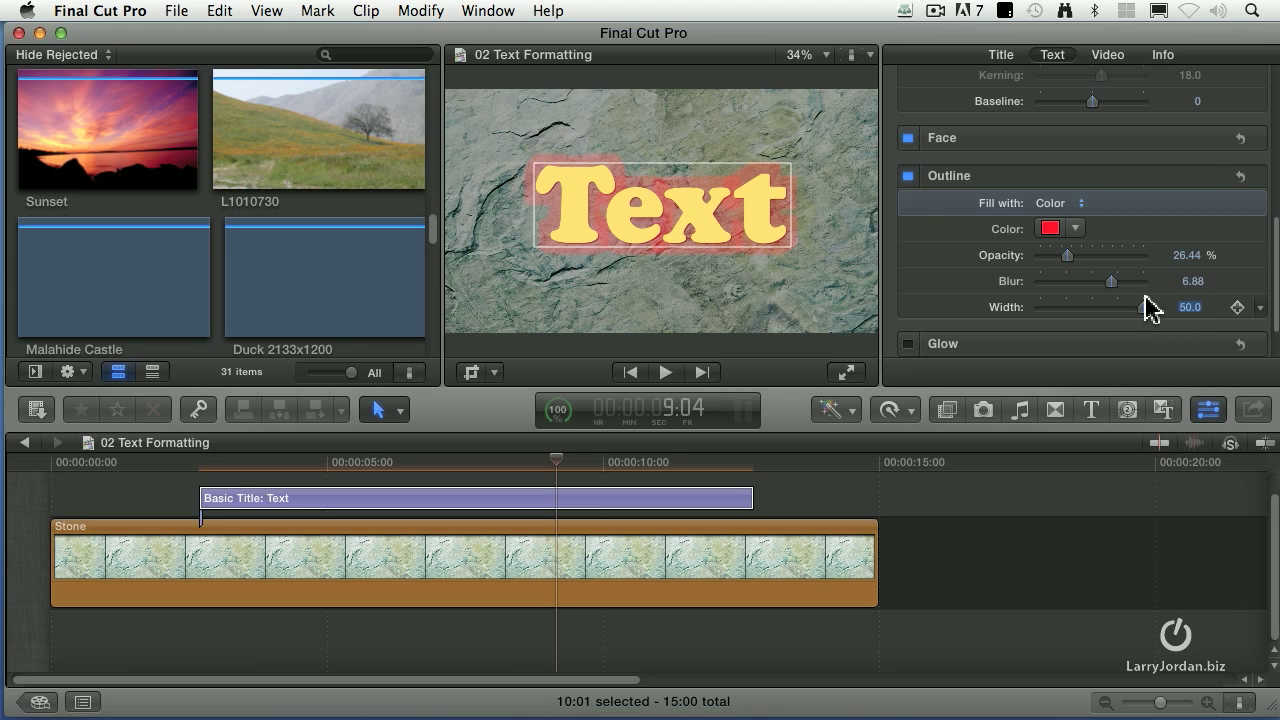
left_click(909, 177)
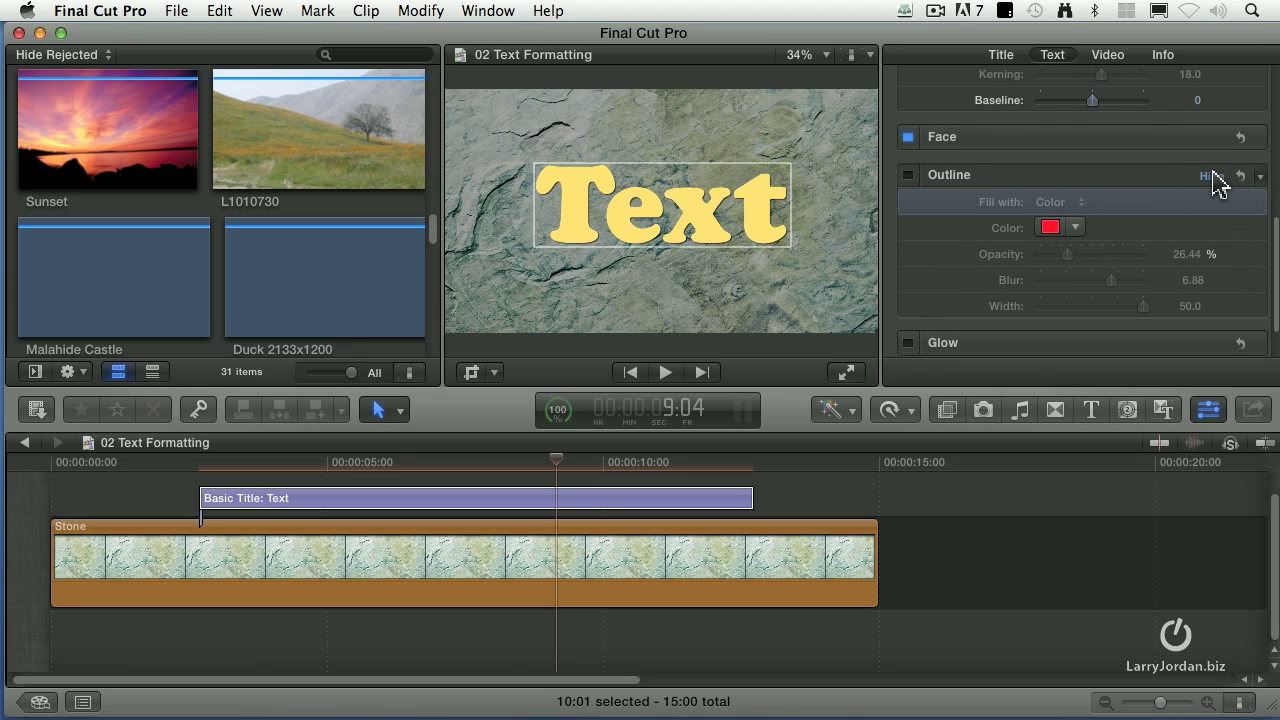
left_click(1212, 176)
left_click(906, 296)
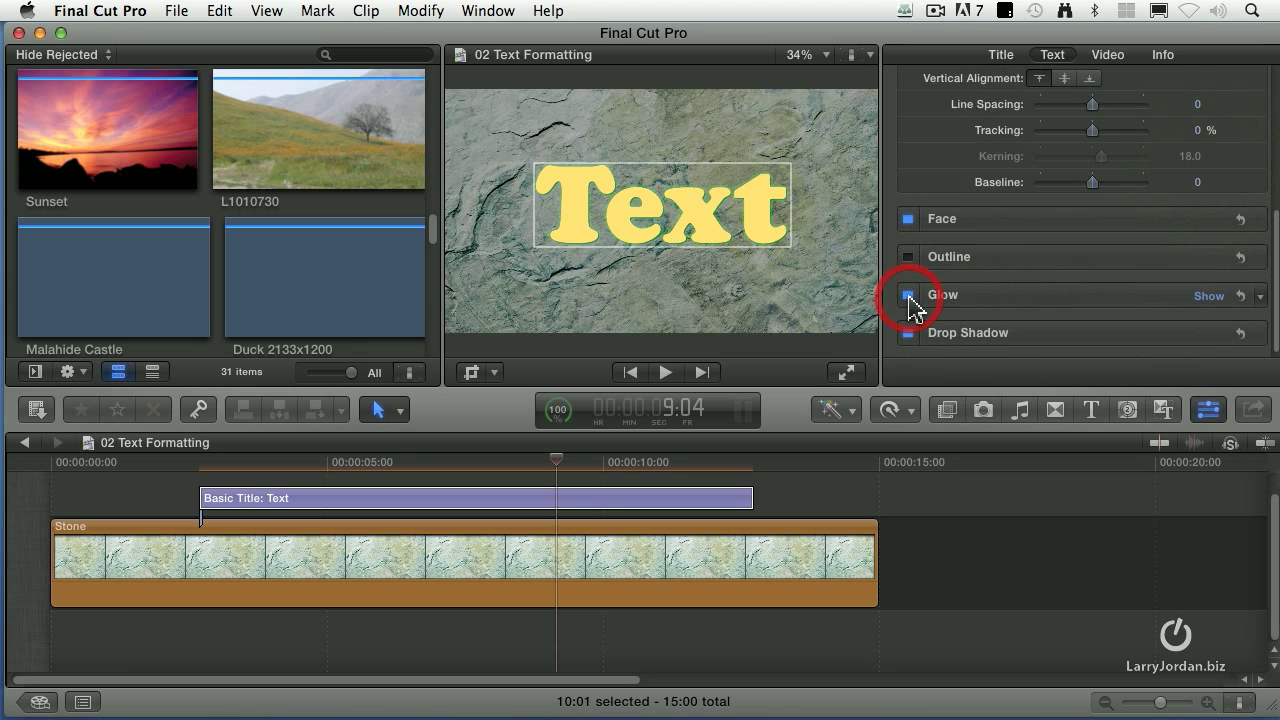
left_click(1209, 296)
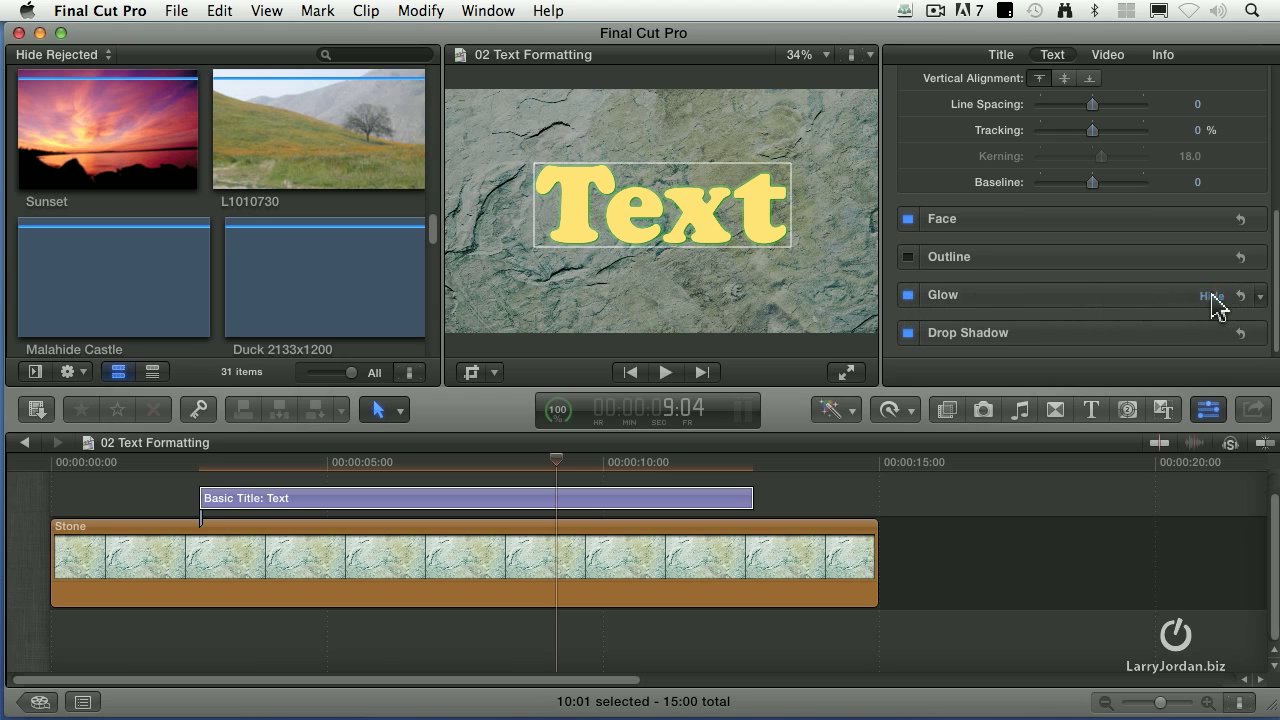
left_click(1070, 324)
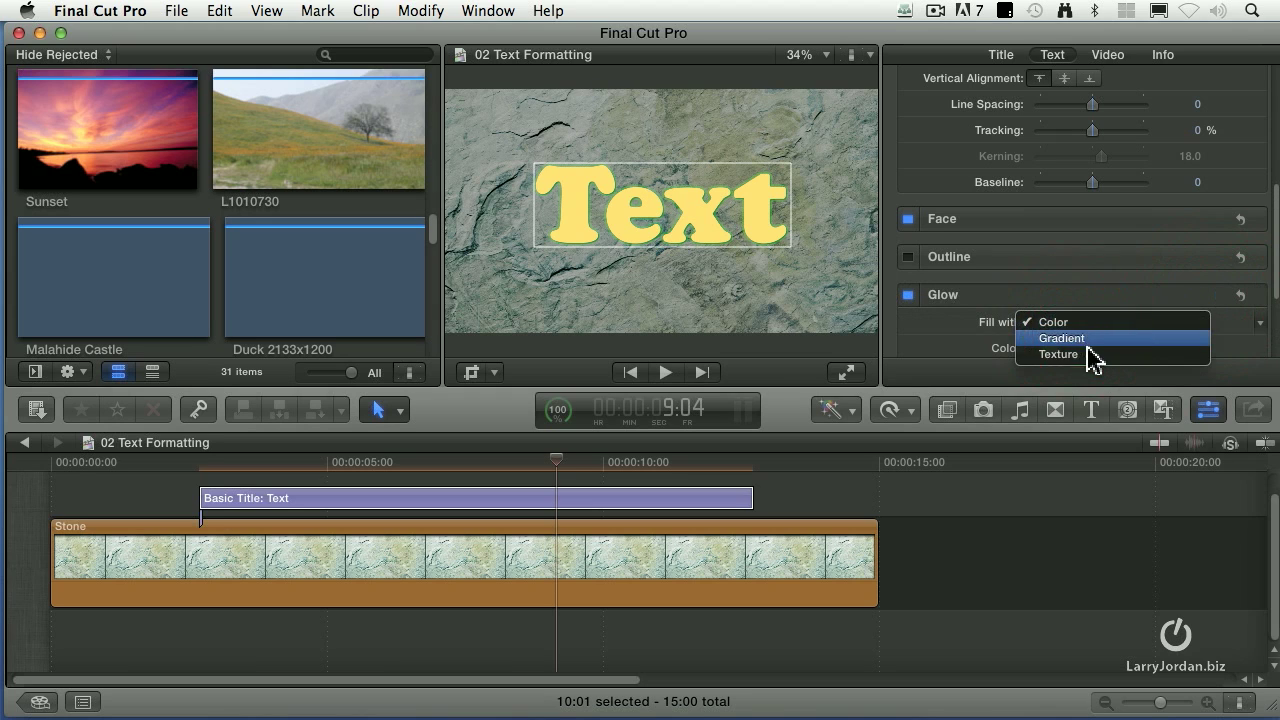
left_click(943, 343)
scroll(1171, 320, "down", 5)
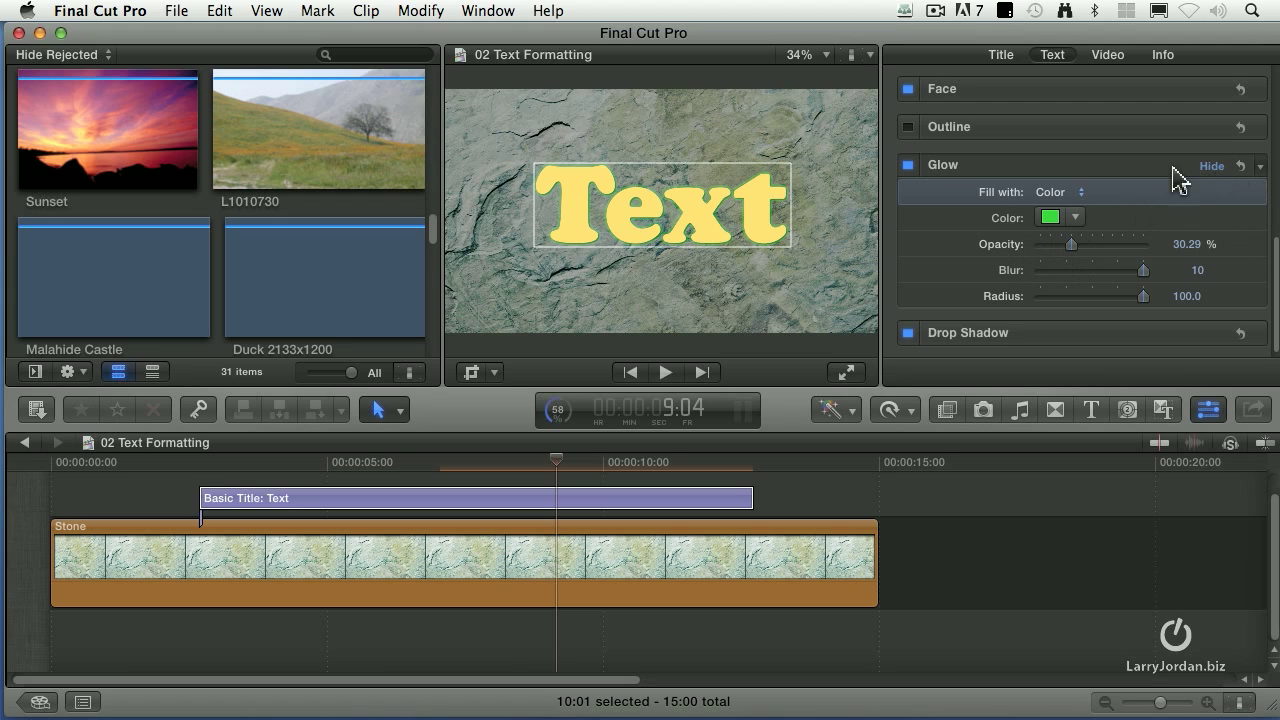
left_click(908, 165)
left_click(1222, 166)
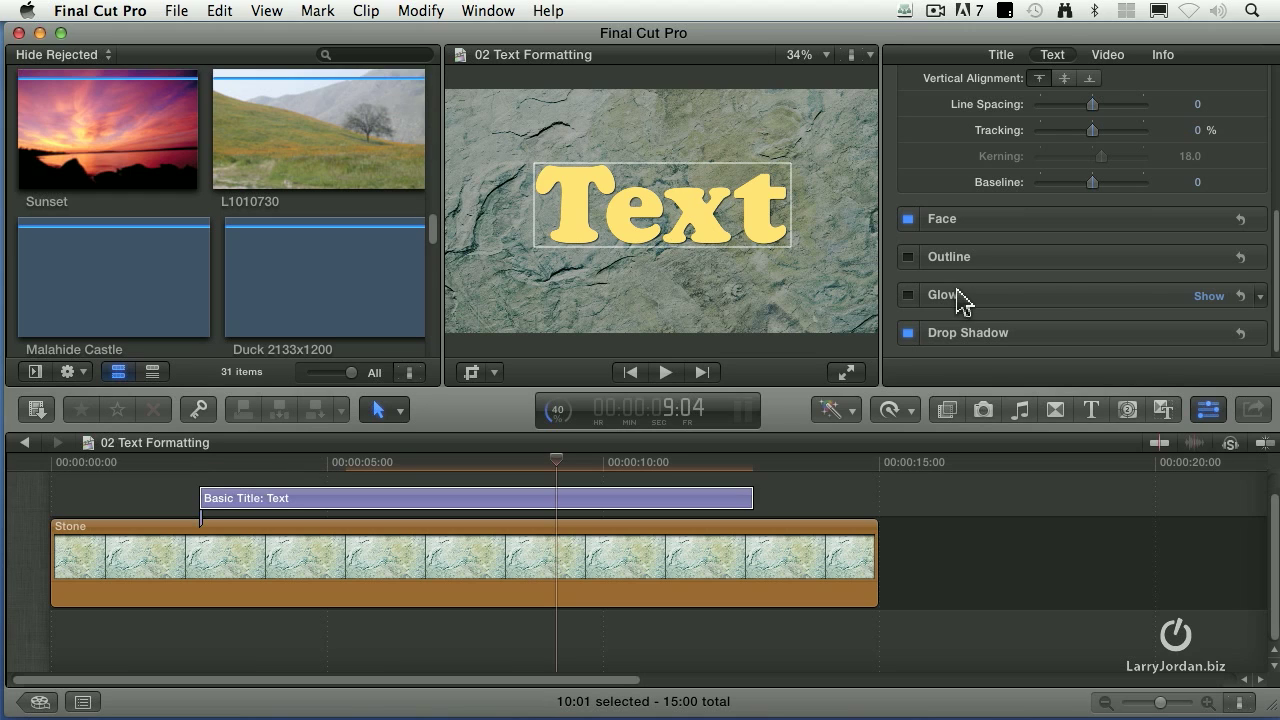
left_click(1208, 333)
scroll(1186, 306, "down", 5)
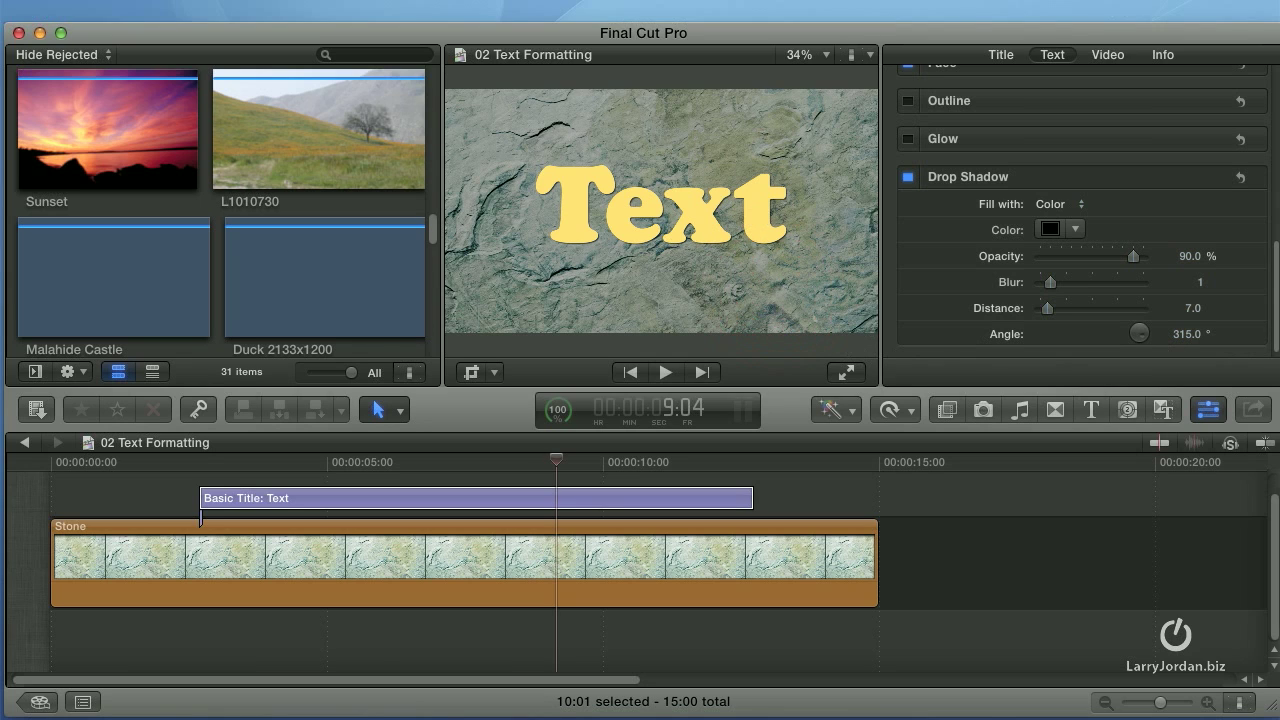
key("shift+super+f")
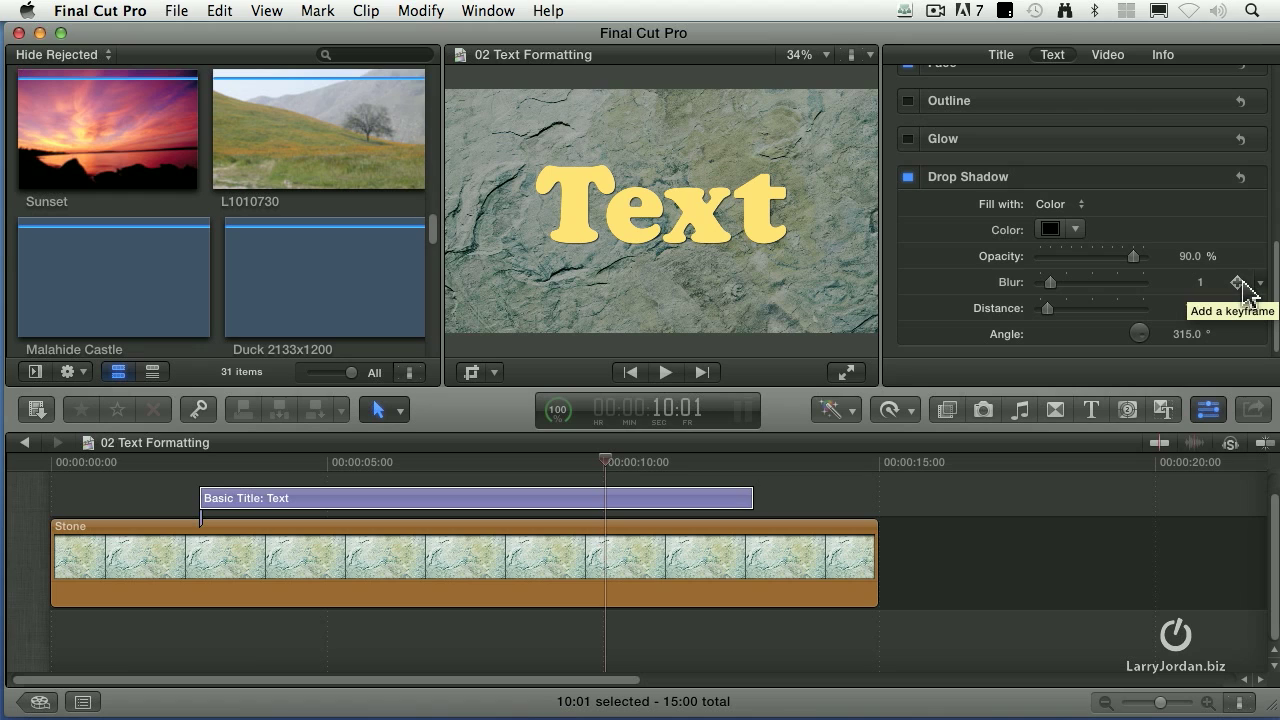
left_click_drag(1276, 280, 1278, 30)
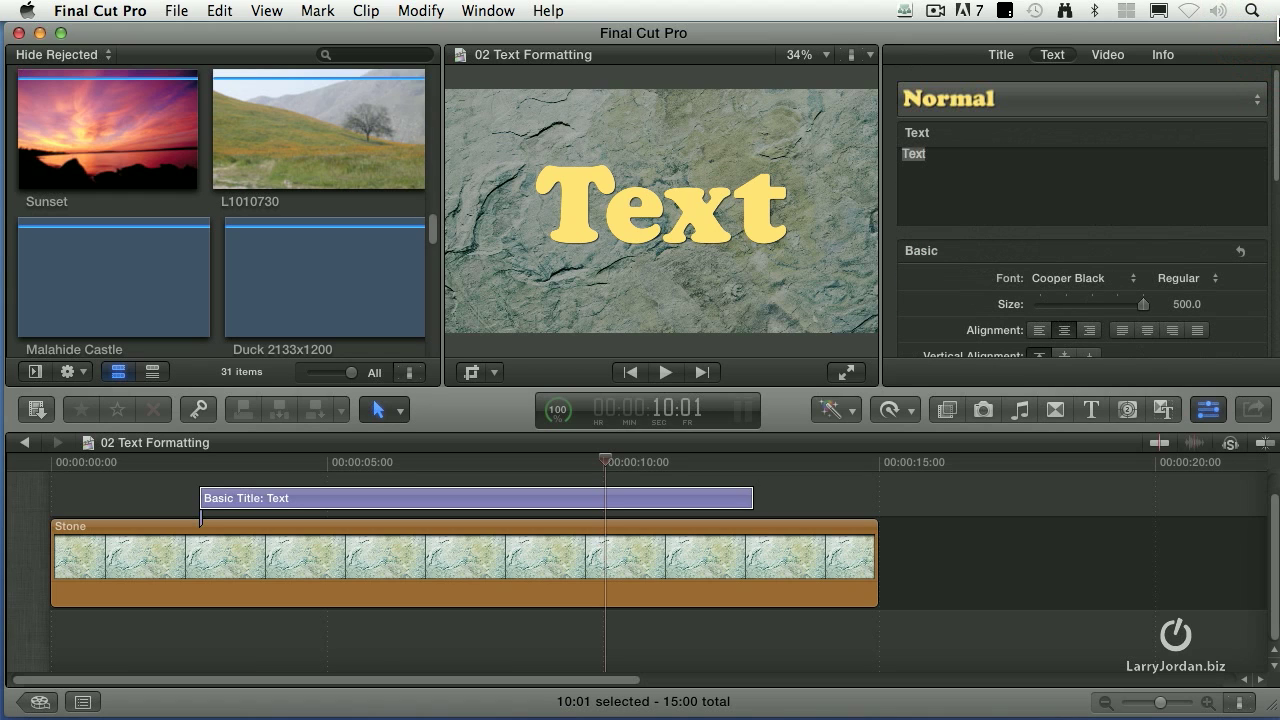
- Browse the text style preset list from the Normal pop-up in the Text inspector
left_click(1106, 108)
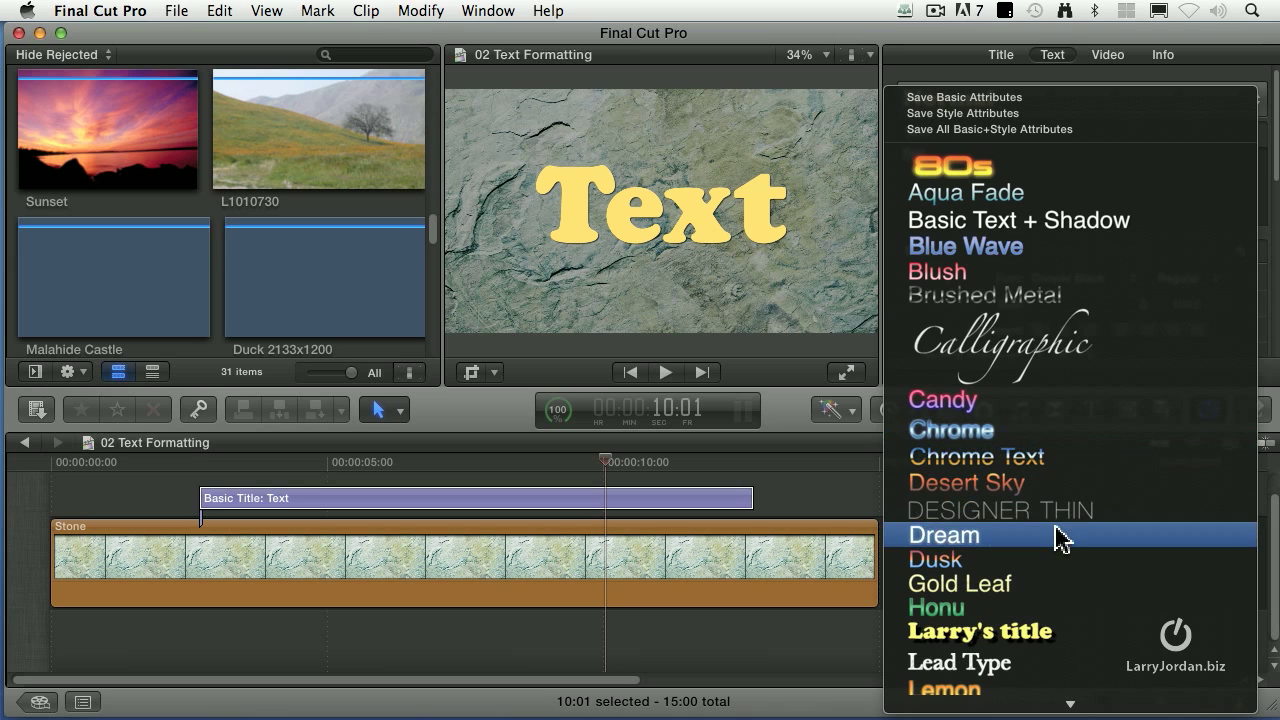
scroll(1080, 598, "down", 5)
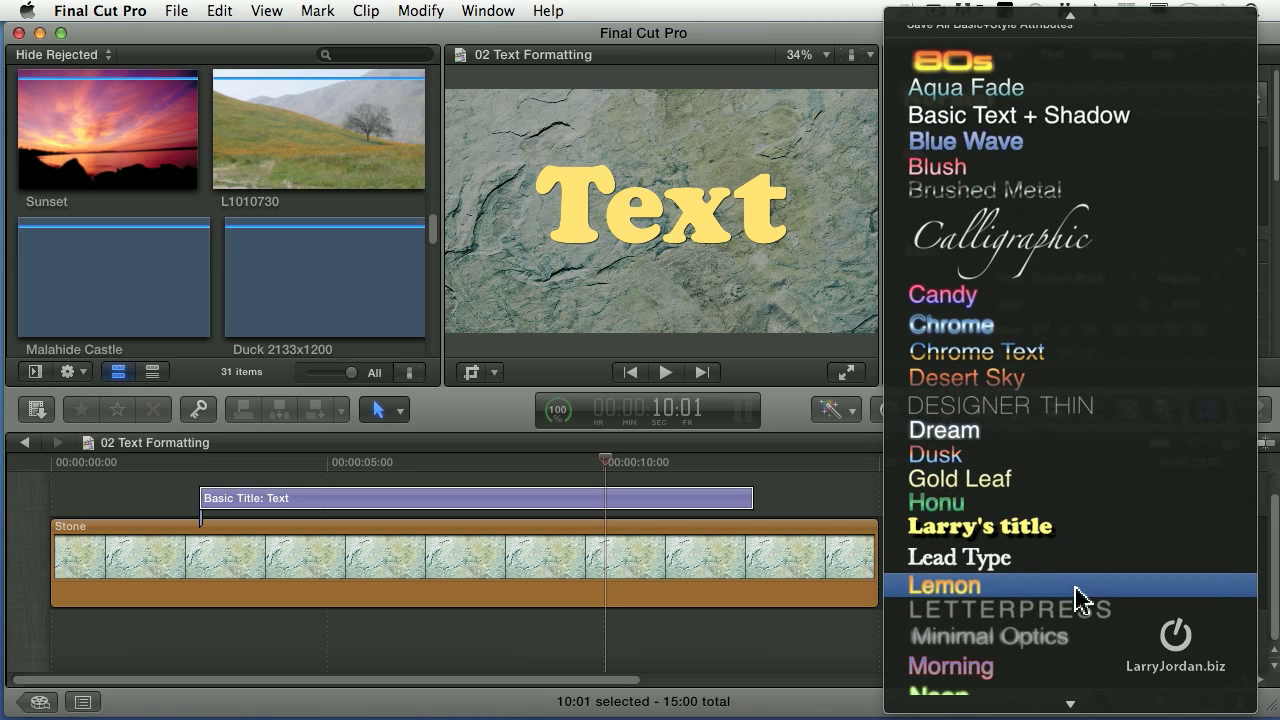
scroll(1080, 598, "down", 4)
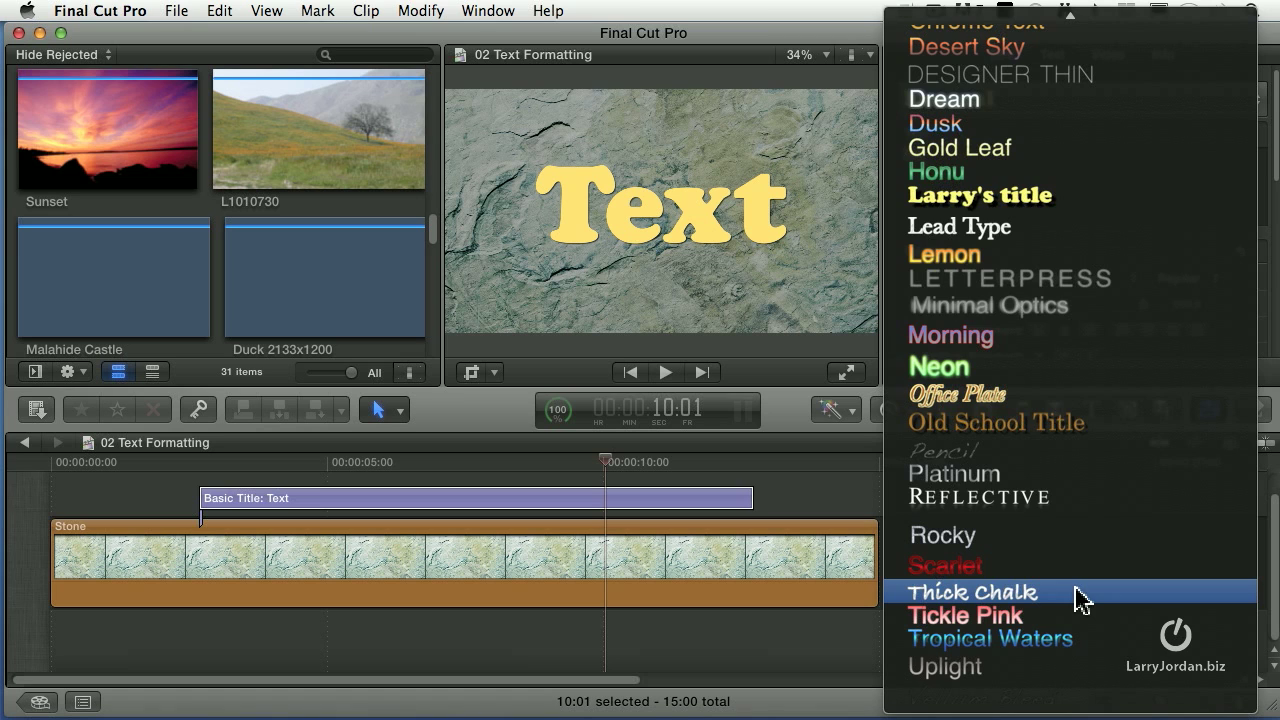
scroll(1078, 598, "up", 8)
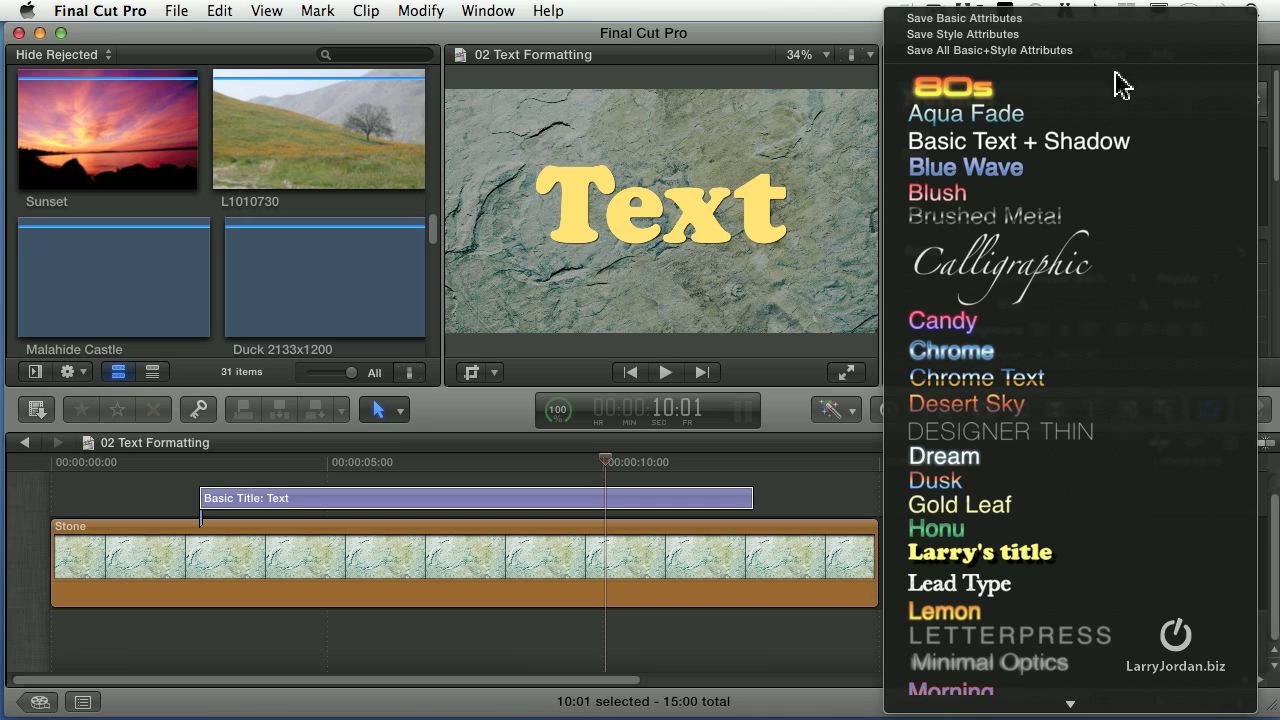
- Try the Basic Text + Shadow and Aqua Fade presets, then settle on Blue Wave
left_click(1062, 148)
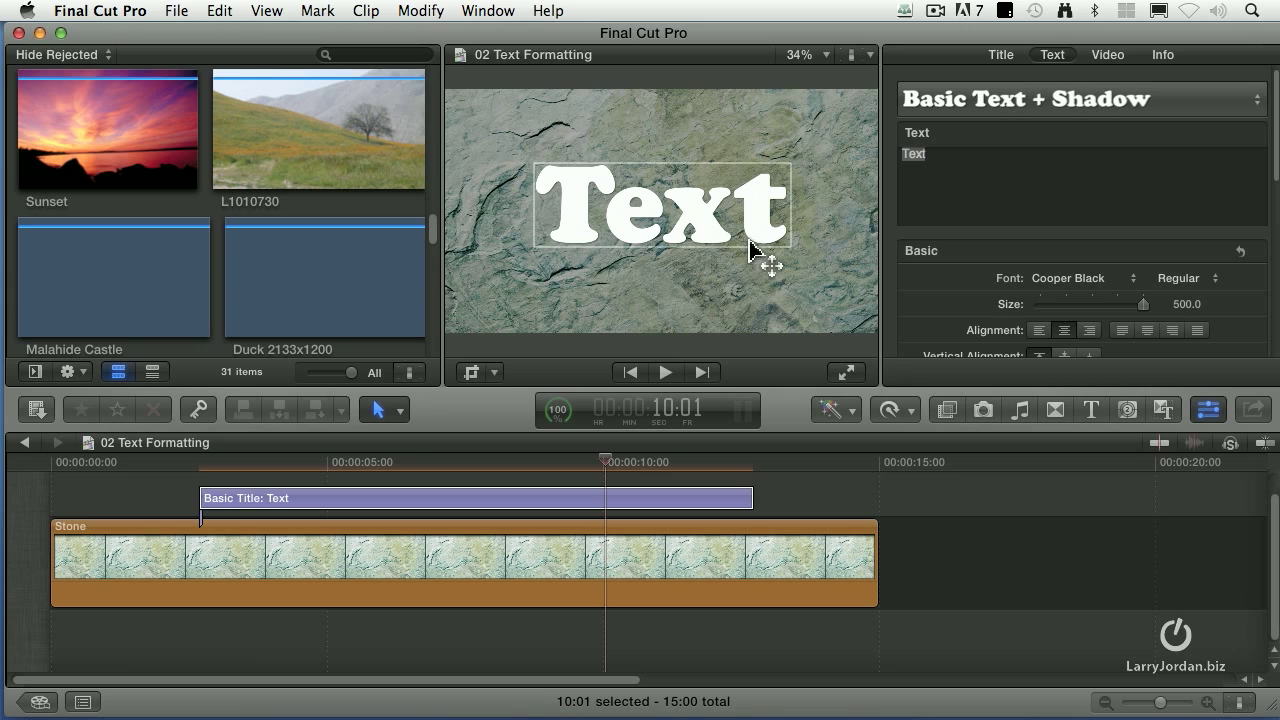
left_click(1010, 100)
left_click(976, 196)
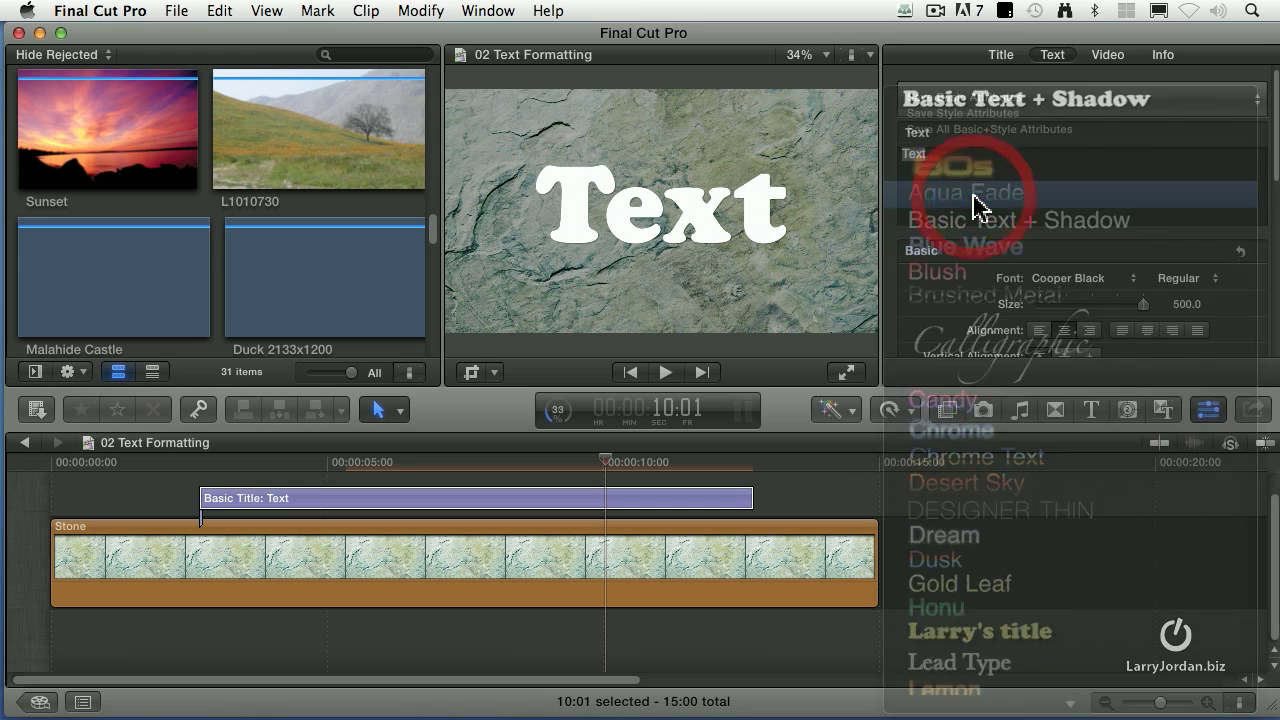
left_click(1002, 100)
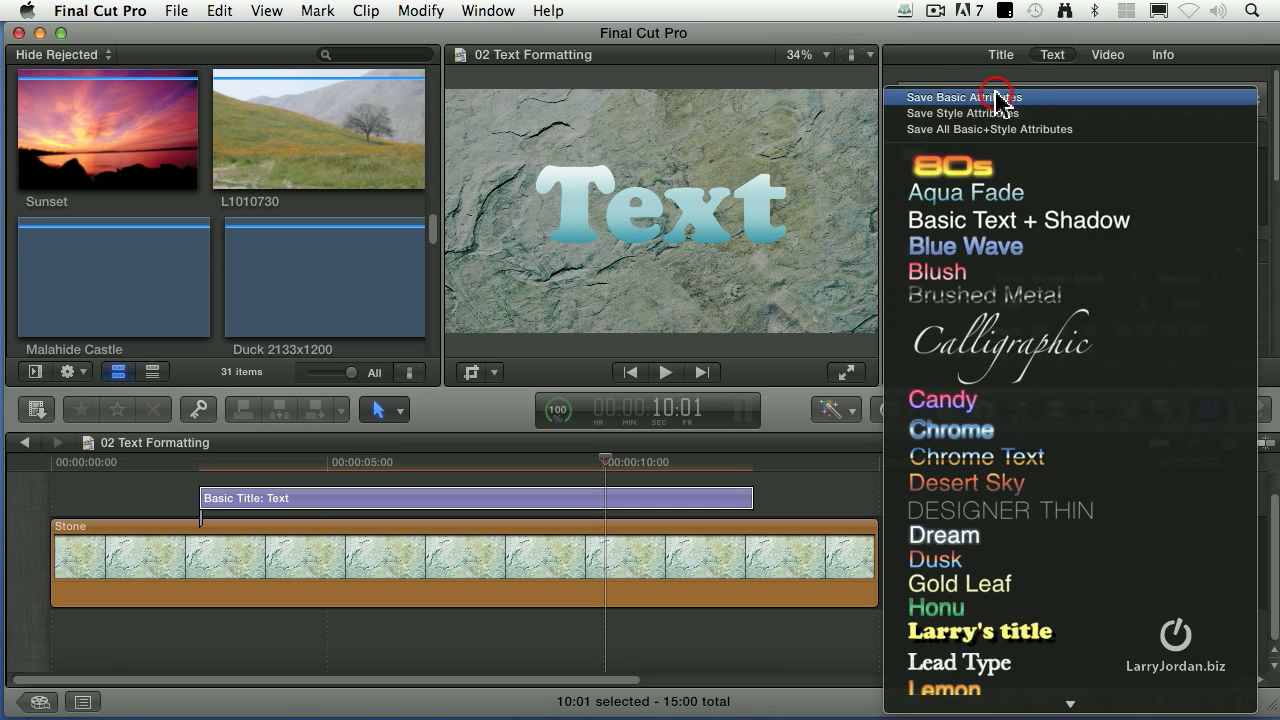
left_click(997, 257)
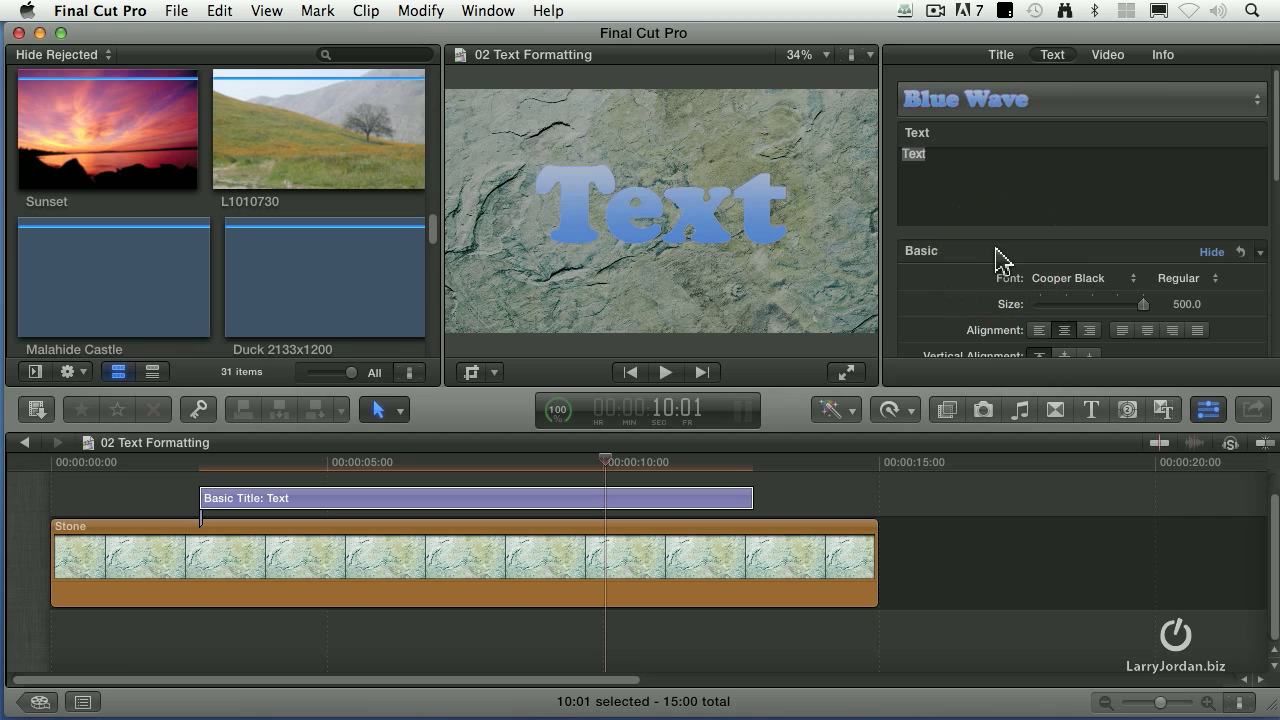
left_click(988, 100)
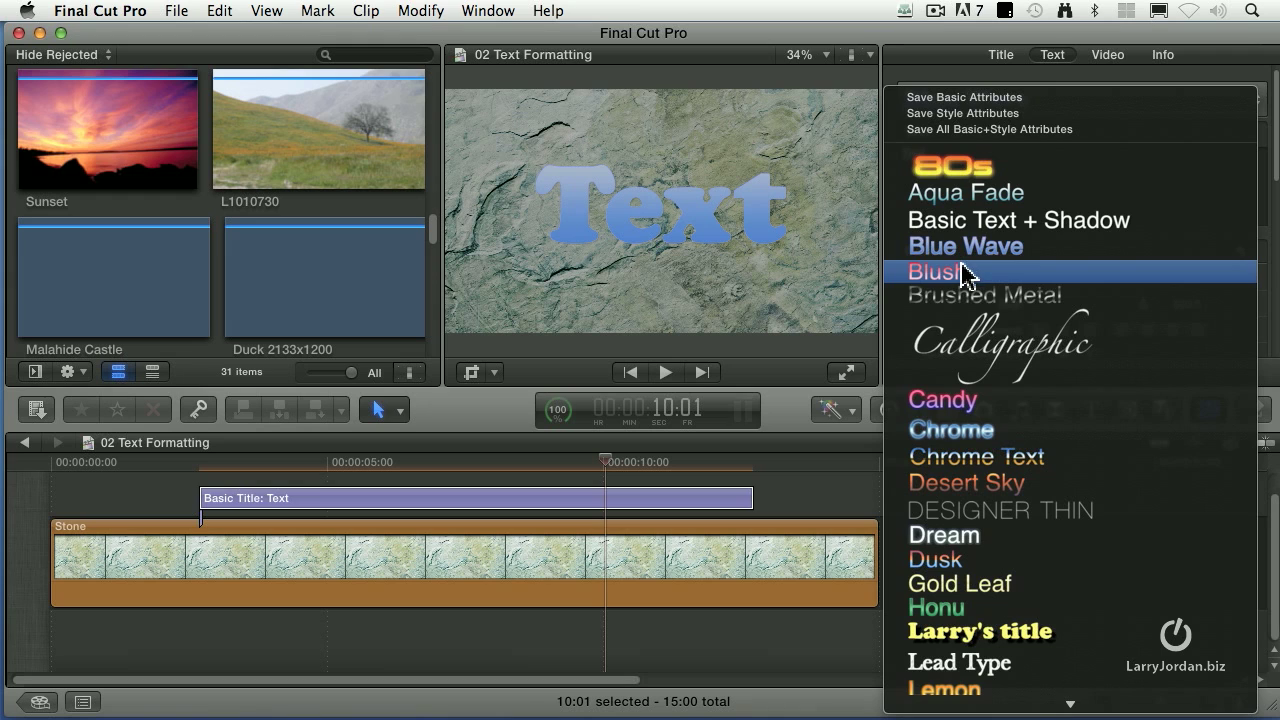
left_click(776, 224)
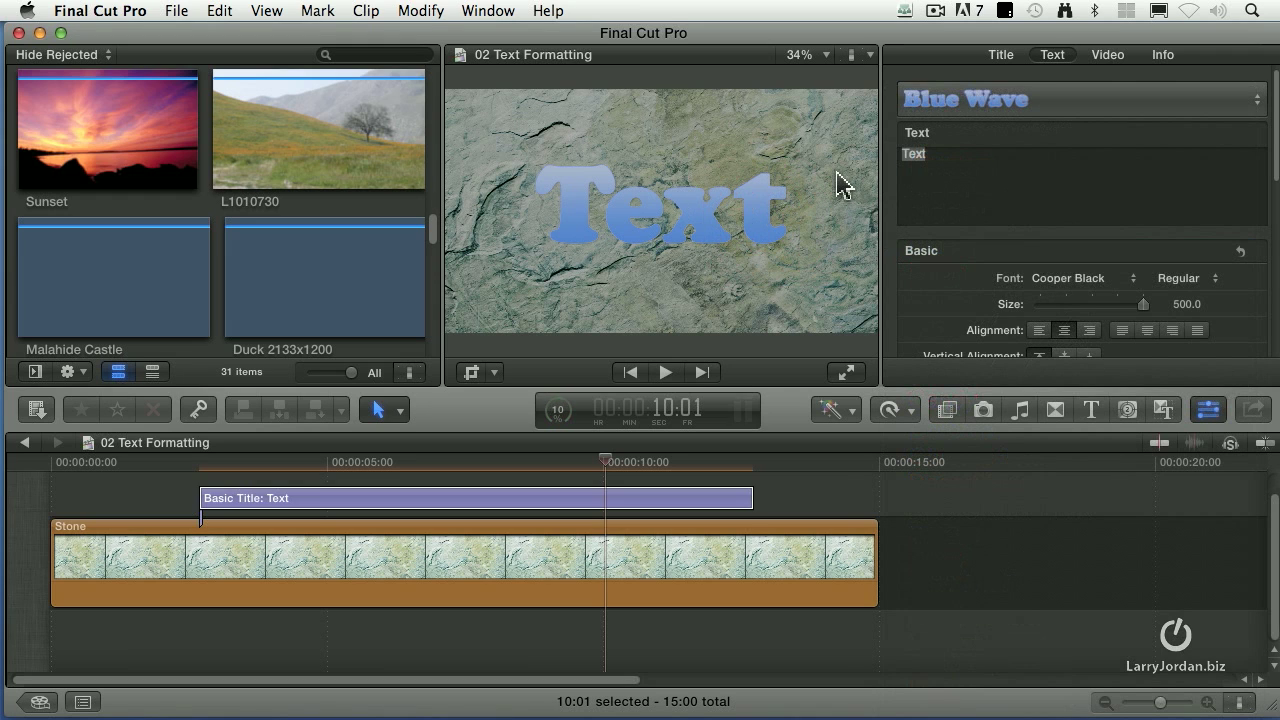